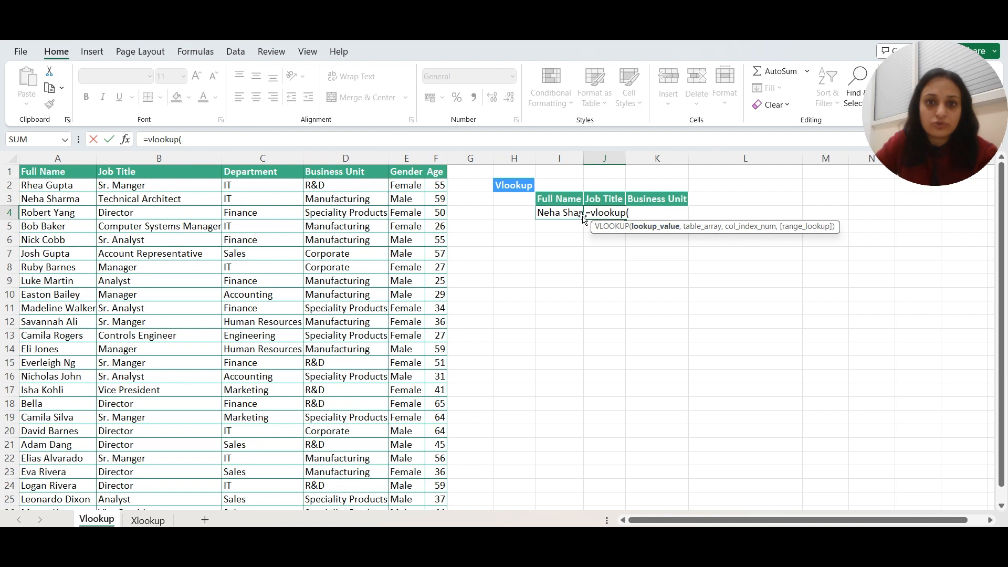
- Complete the Job Title lookup in J4 as =VLOOKUP(I4,A1:F26,2,FALSE)
click(571, 211)
text(,)
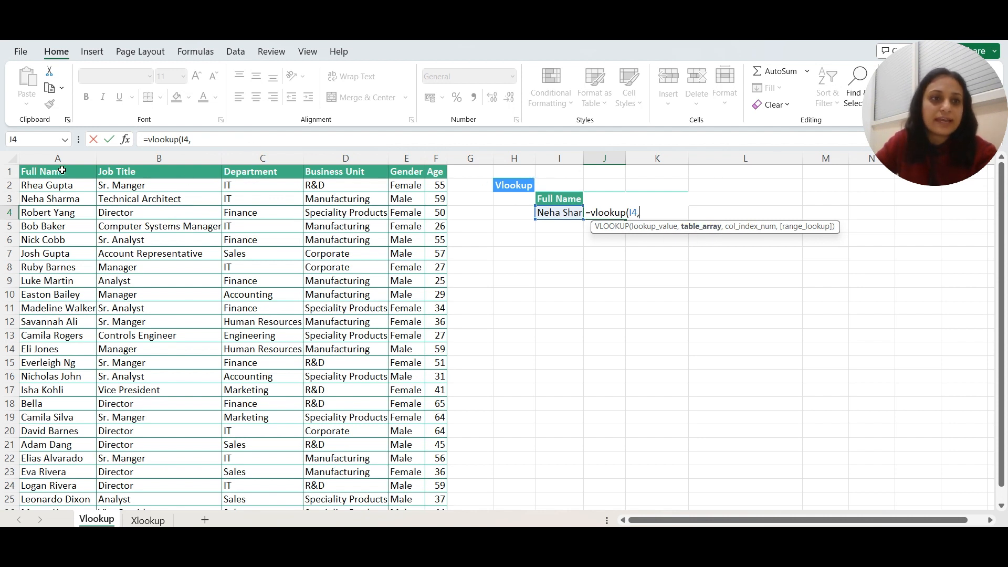
drag(62, 171, 444, 485)
scroll(270, 345, up, 1)
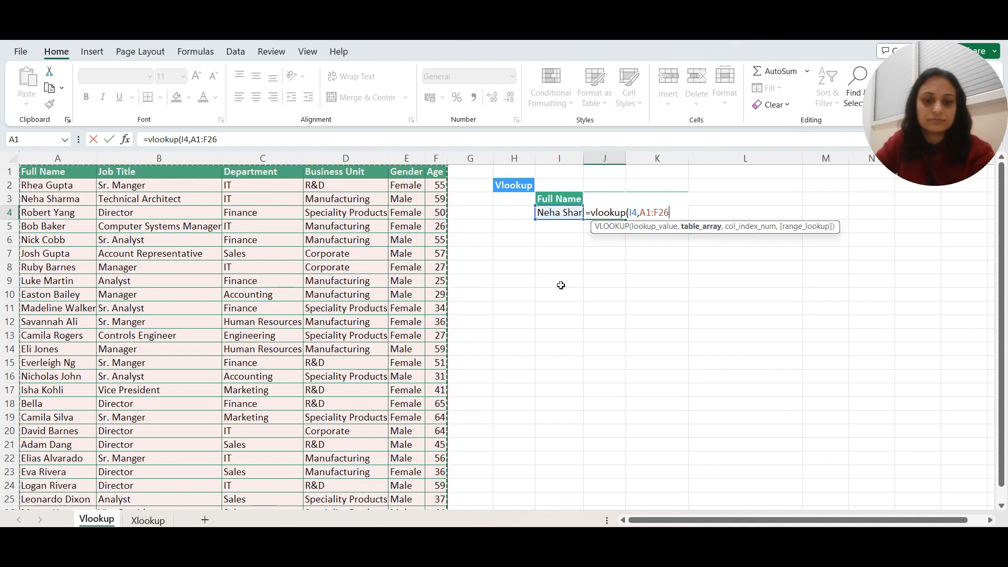
text(,)
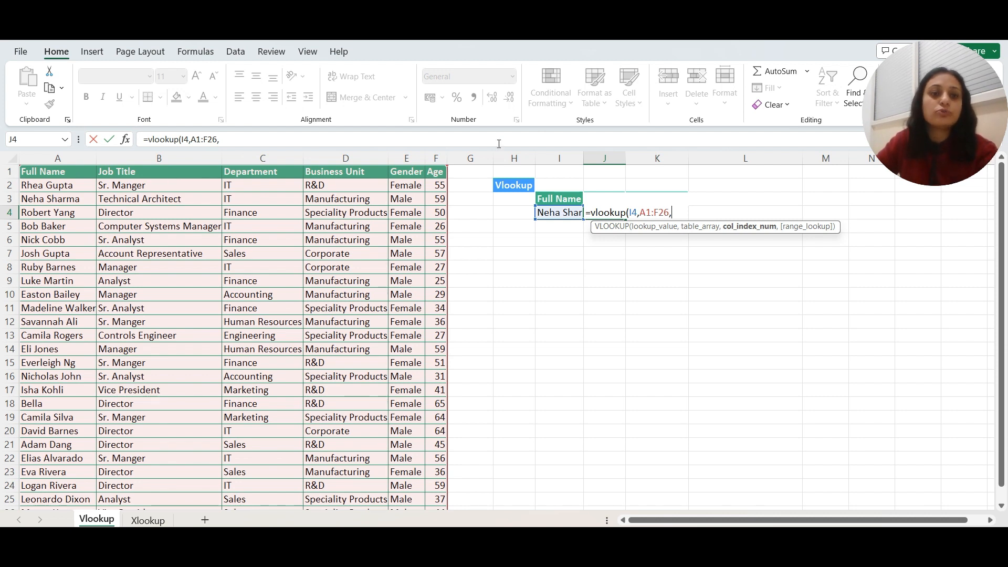
text(2,)
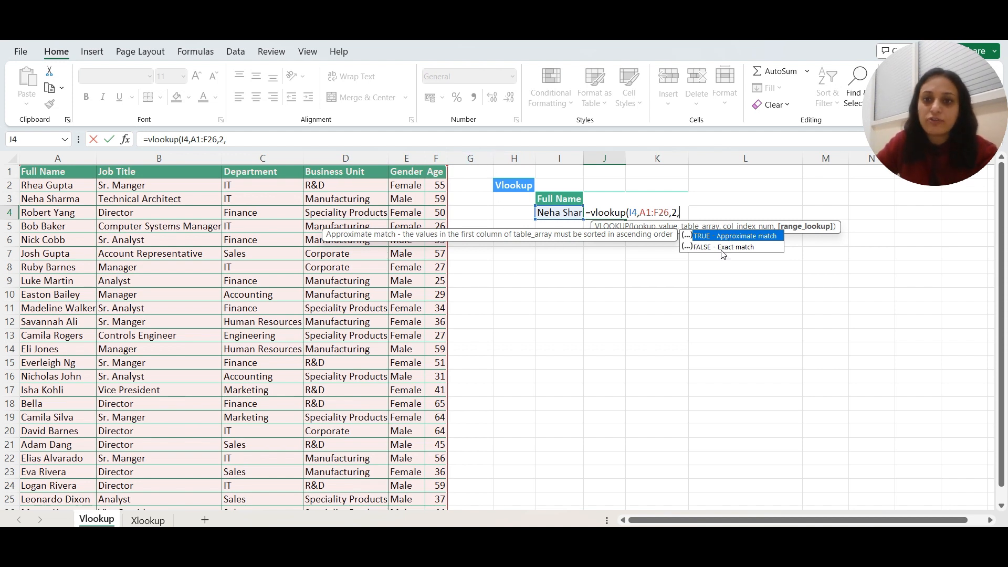
text(fa)
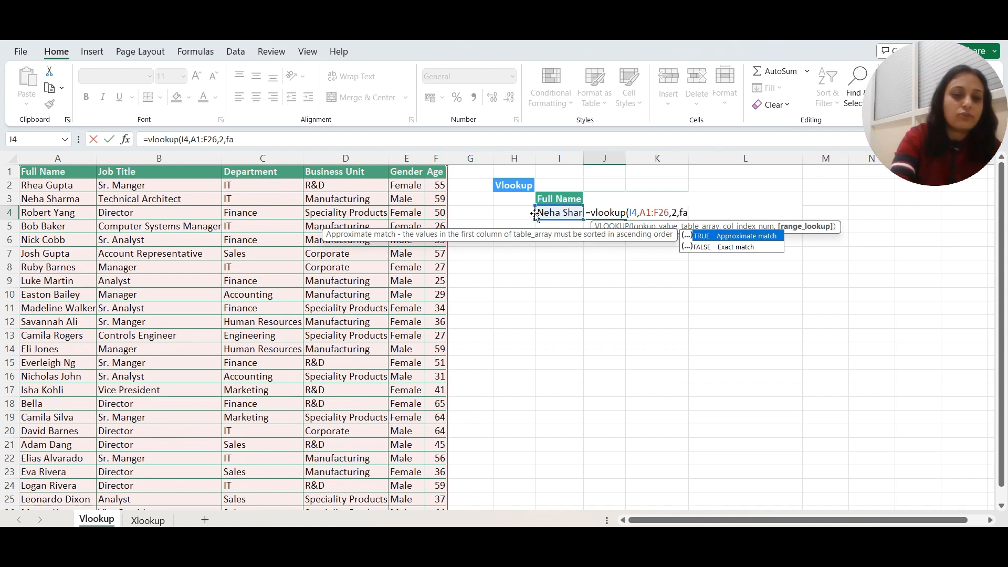
text(lse))
key(Return)
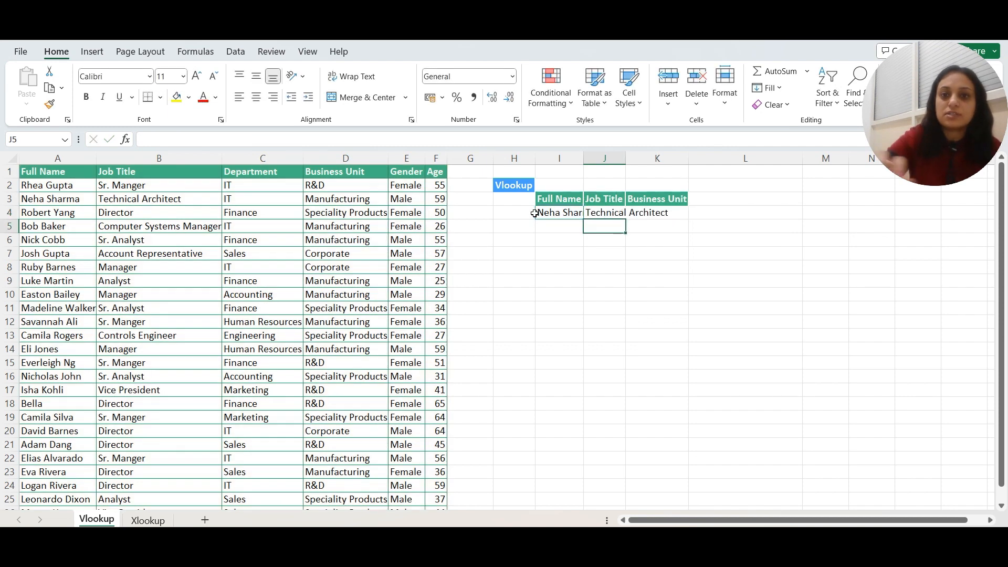
- Fit the widths of columns J and I to their contents
double_click(626, 153)
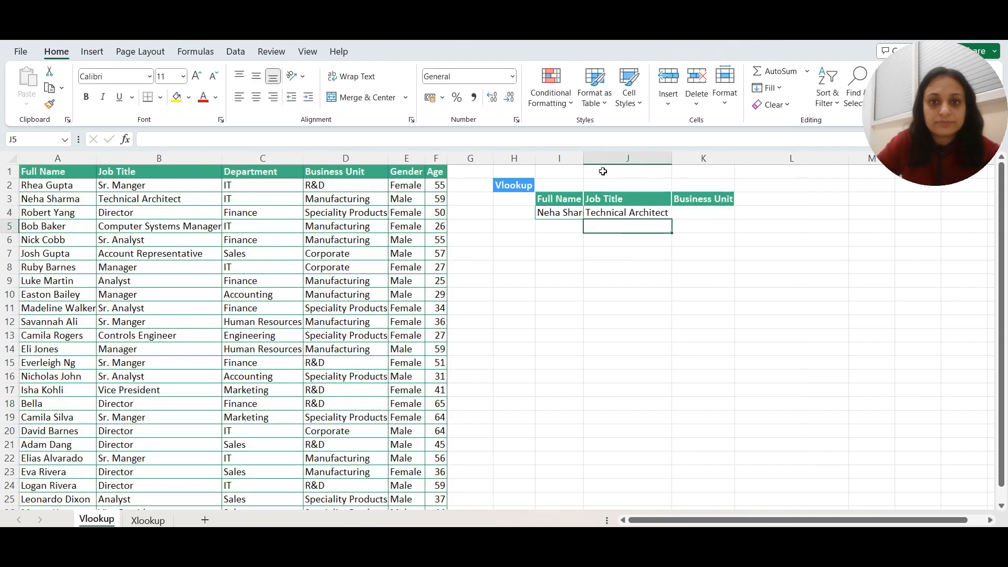
click(581, 166)
double_click(585, 156)
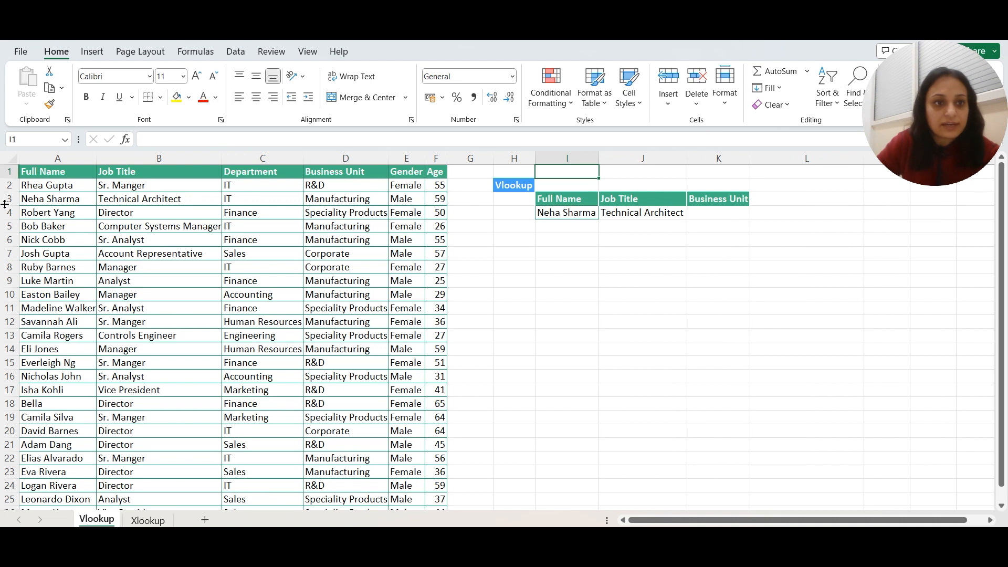
- Compare the job title returned in J4 with the source record in row 3
click(8, 199)
click(152, 200)
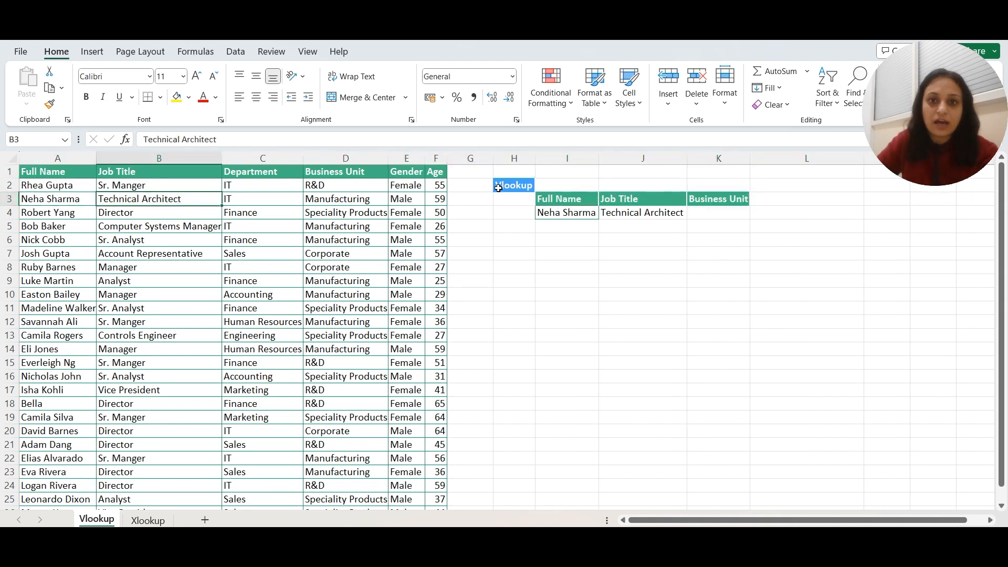
click(641, 211)
- Enter =VLOOKUP(I4,A1:F26,4,FALSE) in K4 to look up the Business Unit
click(720, 216)
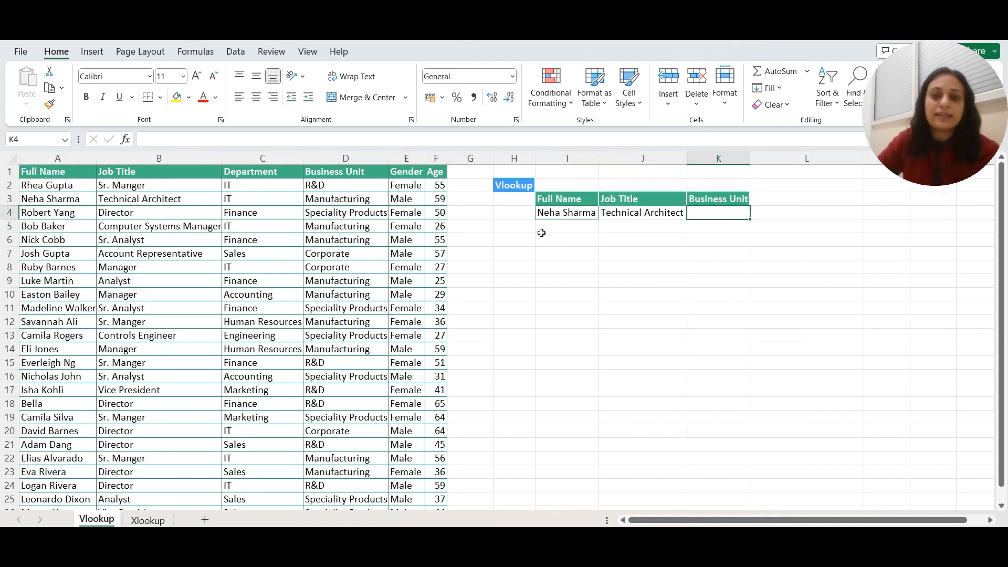
text(=vlook)
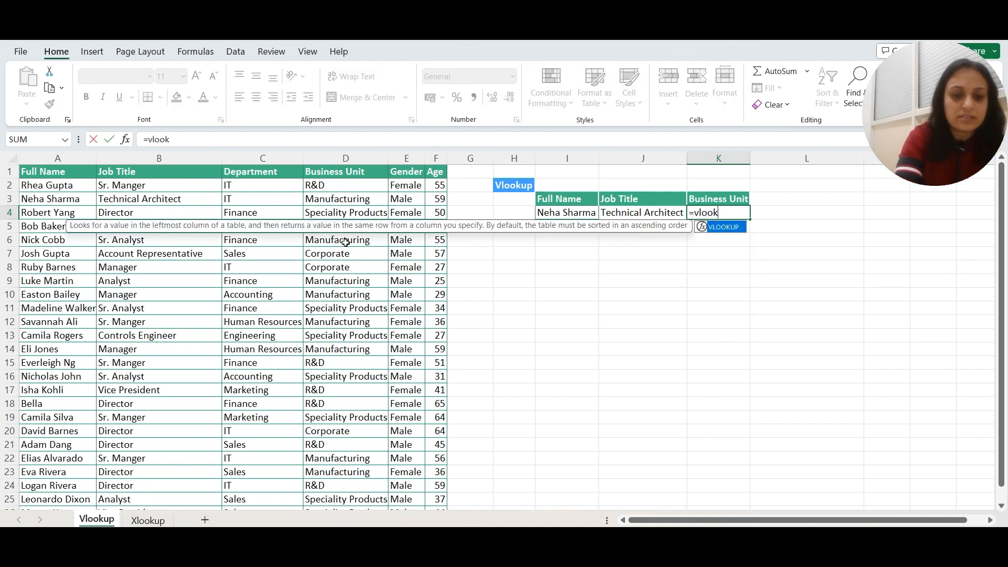
text(up()
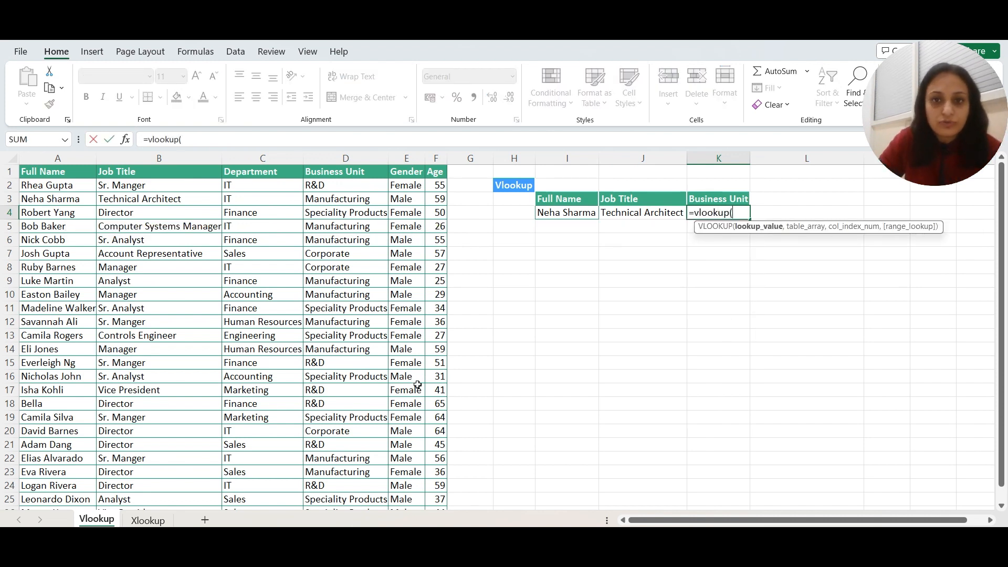
click(565, 211)
text(,)
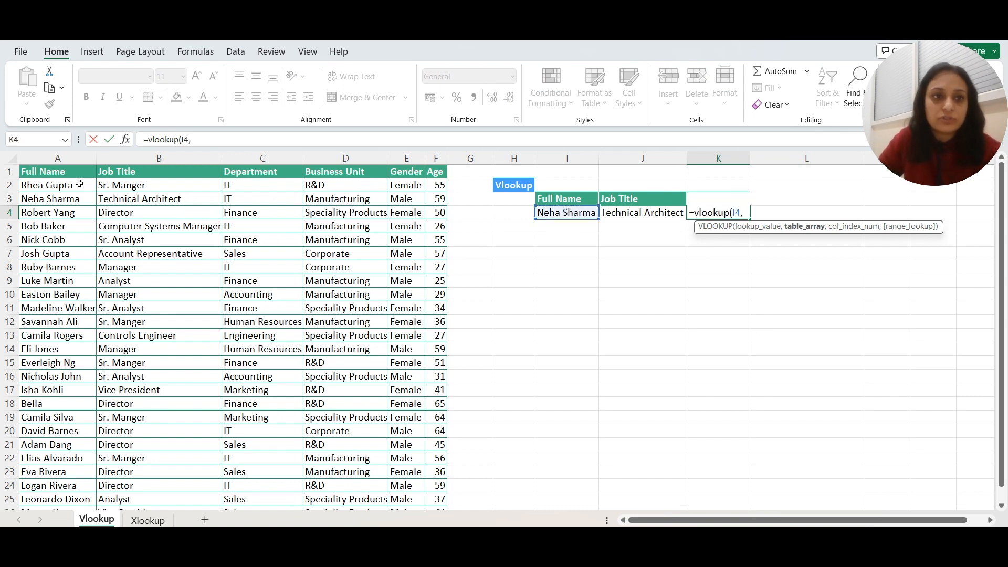
drag(68, 173, 435, 457)
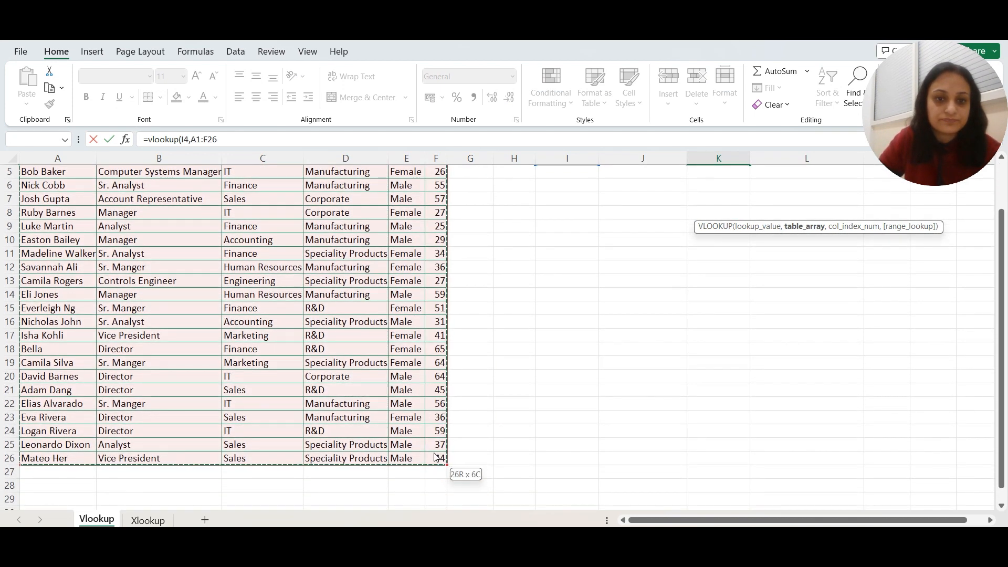
text(,)
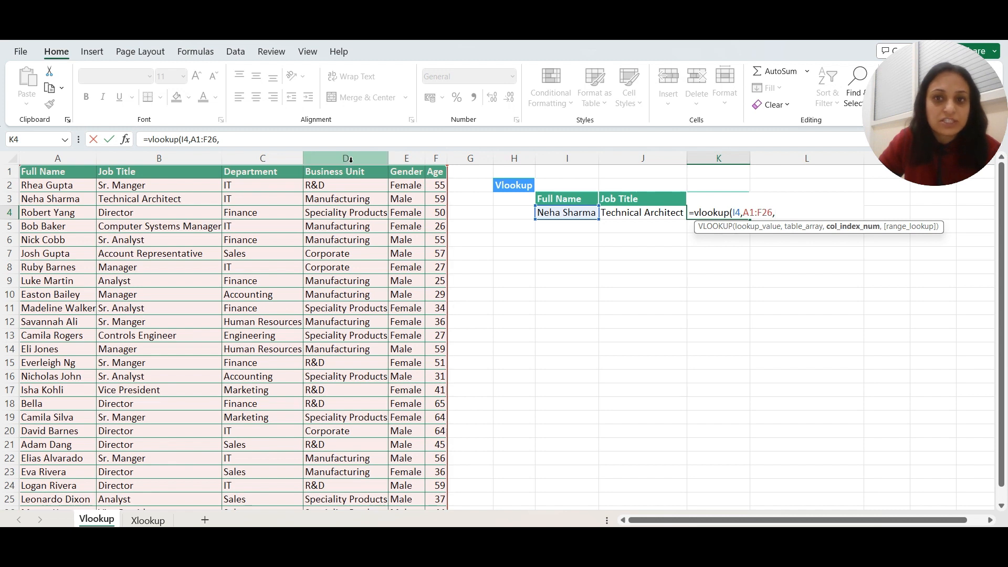
text(4,)
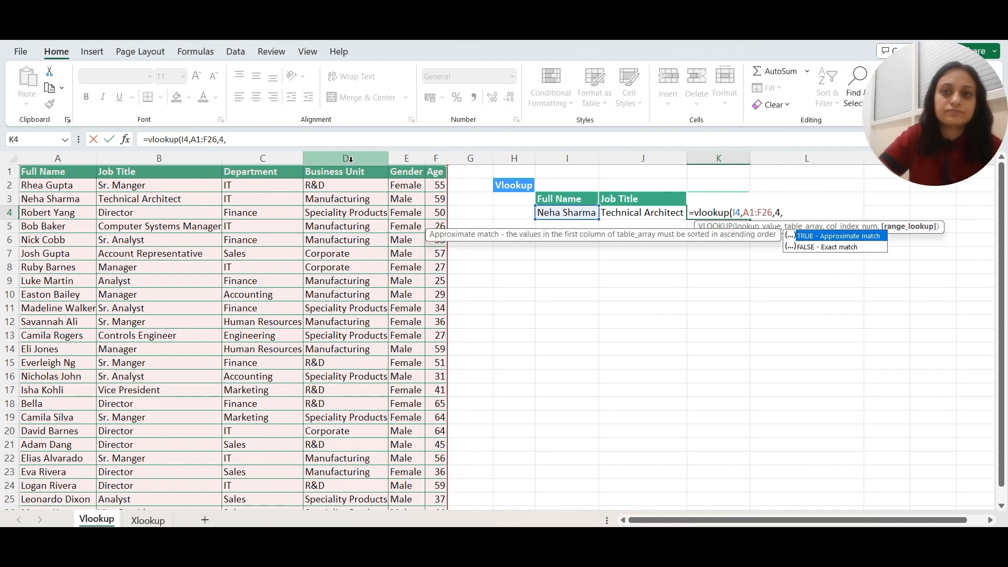
text(false))
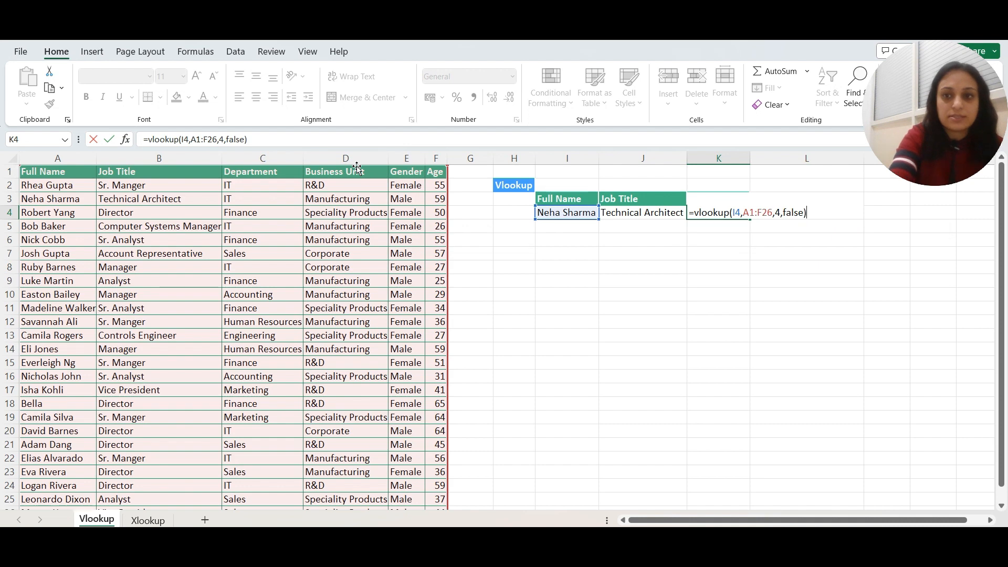
key(Return)
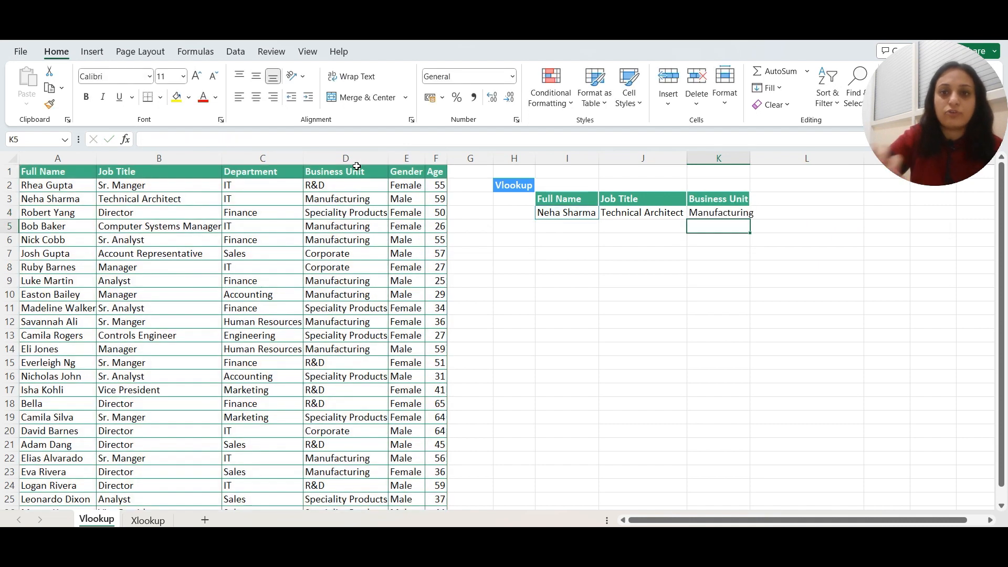
- Fit column K to its contents and check the returned business unit against D3 in the source table
double_click(750, 156)
click(8, 199)
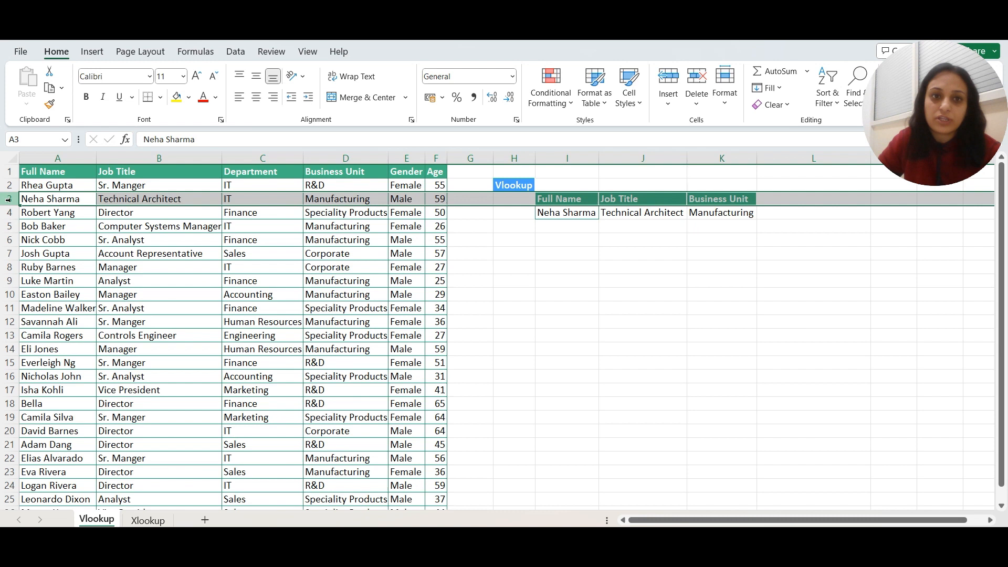
click(372, 199)
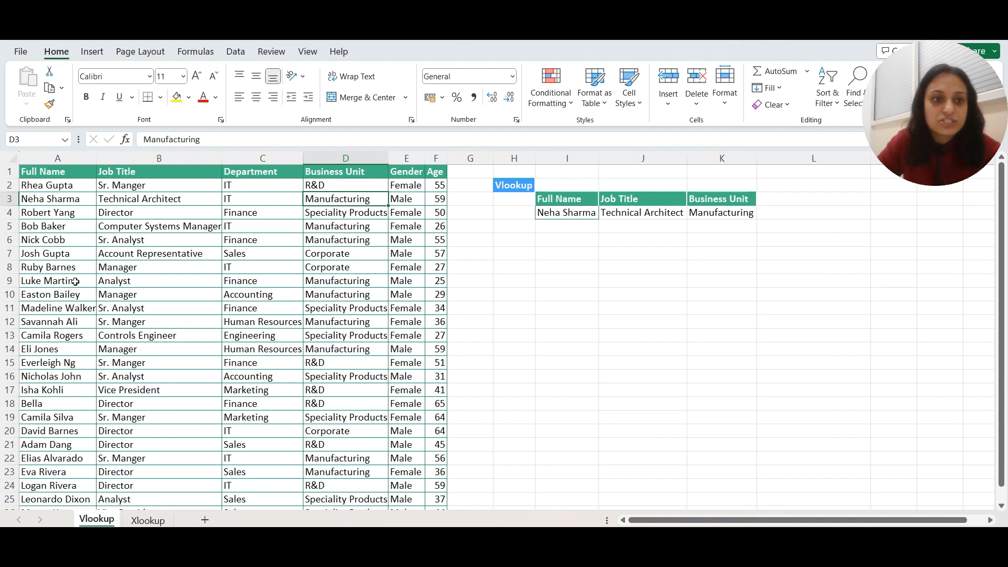
- Replace the lookup name in I4 with a copy of the full name in A5
click(572, 213)
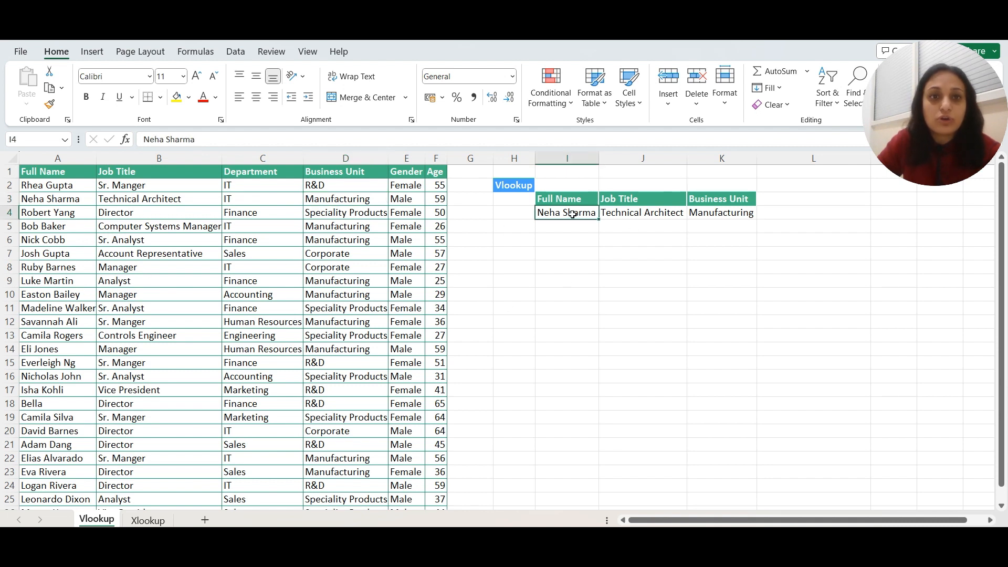
click(45, 221)
key(ctrl+c)
click(572, 213)
key(ctrl+v)
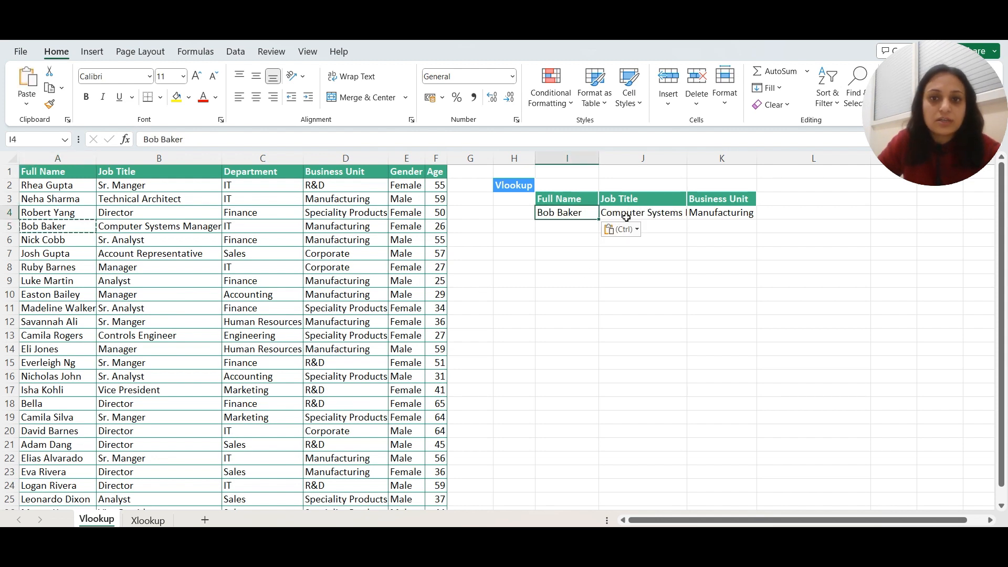
- Compare the results in J4 and K4 with the source record in row 5, and clear the copy selection
click(170, 231)
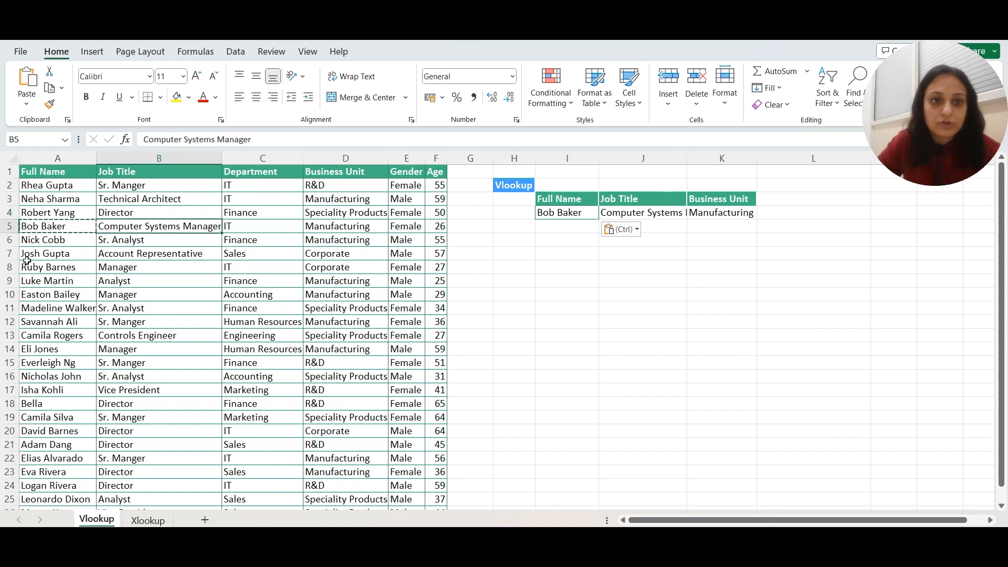
click(738, 214)
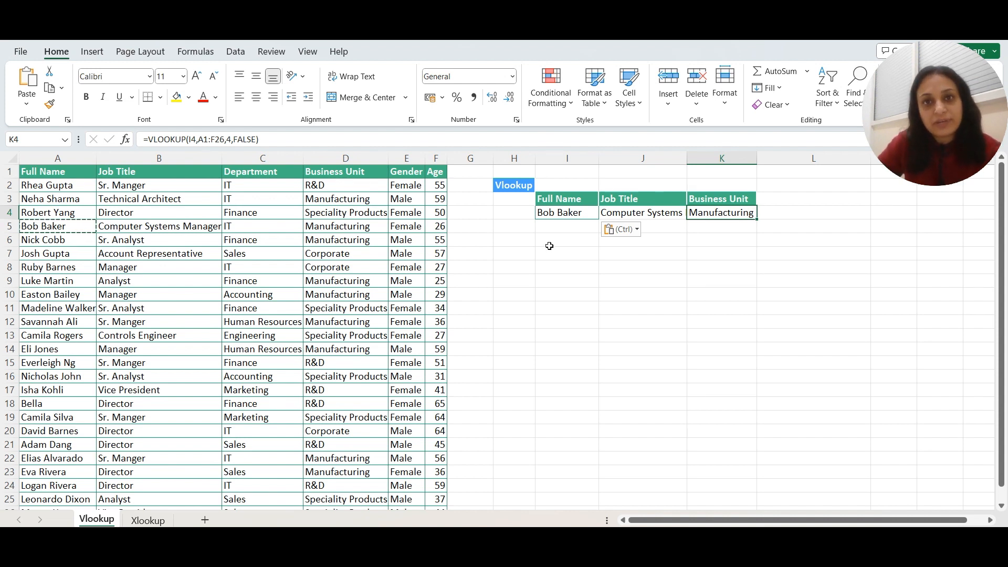
click(542, 271)
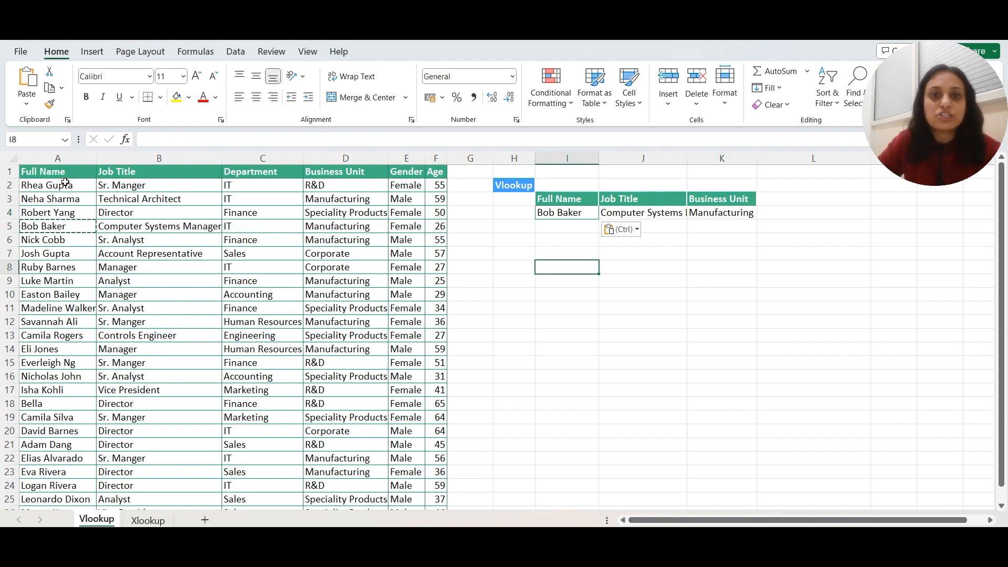
key(Escape)
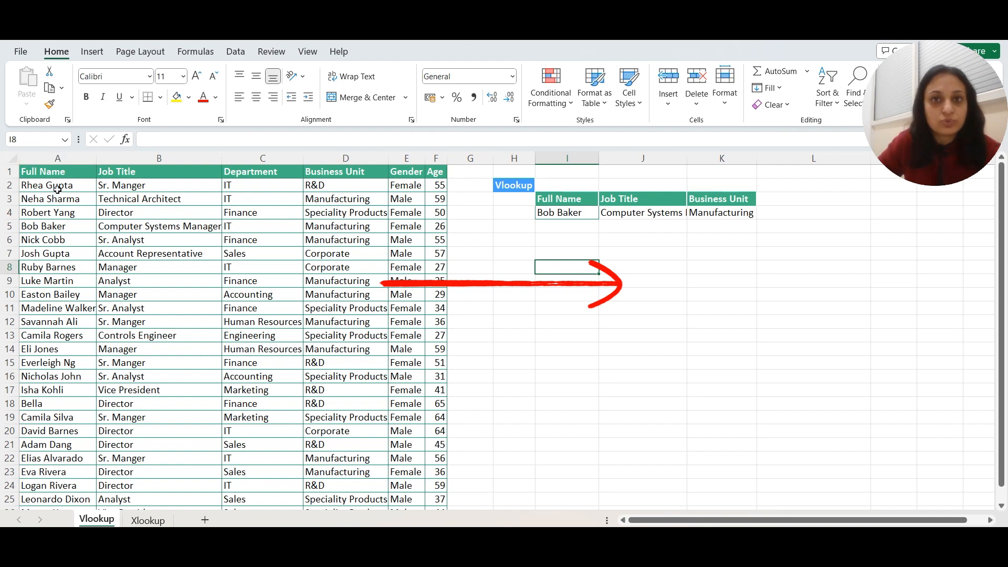
- Move the Full Name column from column A to column G, after Age, and check the lookup in J4
drag(58, 189, 436, 502)
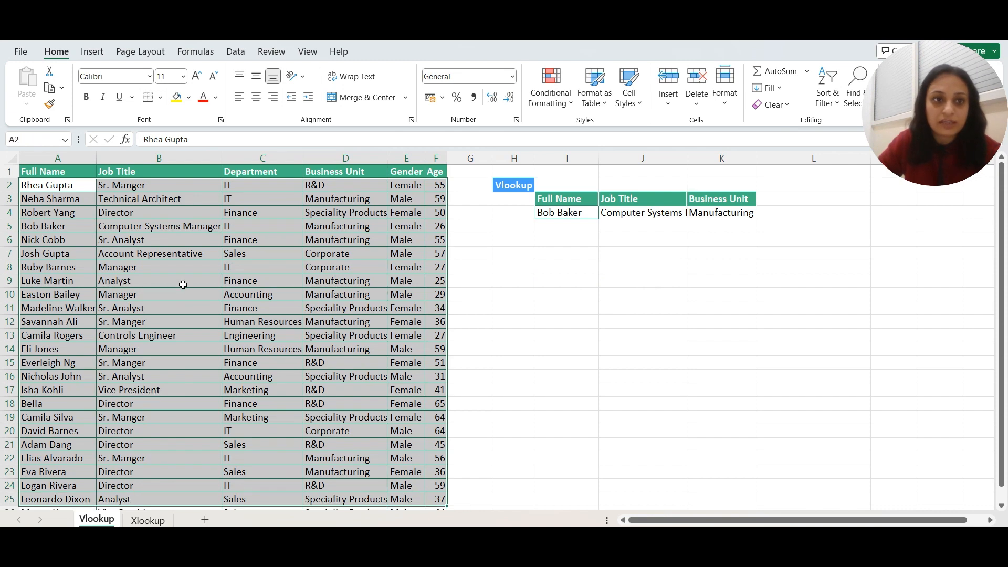
click(79, 157)
key(ctrl+c)
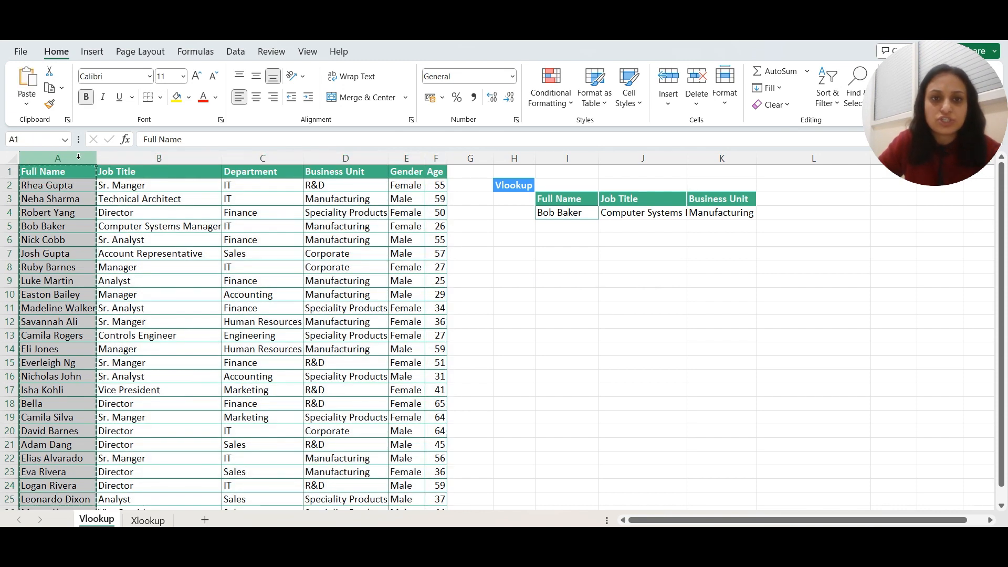
click(483, 171)
key(ctrl+v)
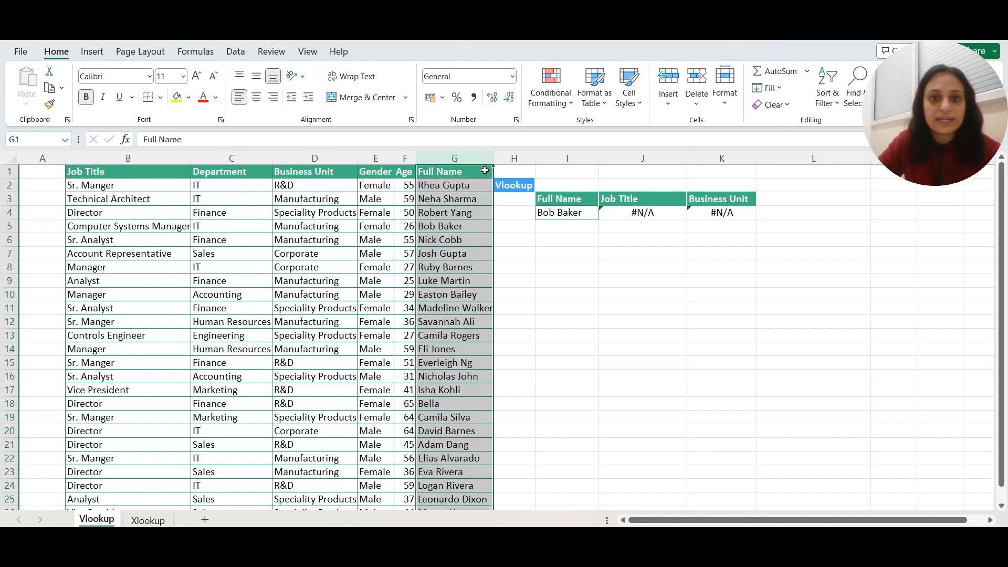
click(591, 228)
click(623, 211)
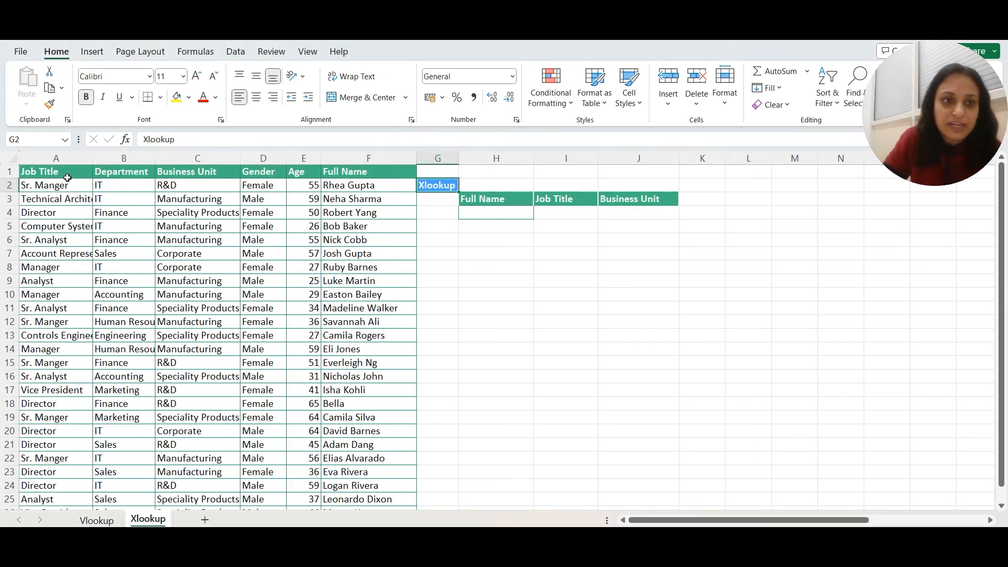
- Enter =XLOOKUP(H4,F:F,A:A) in I4 to return the job title for the full name in H4
drag(68, 177, 368, 472)
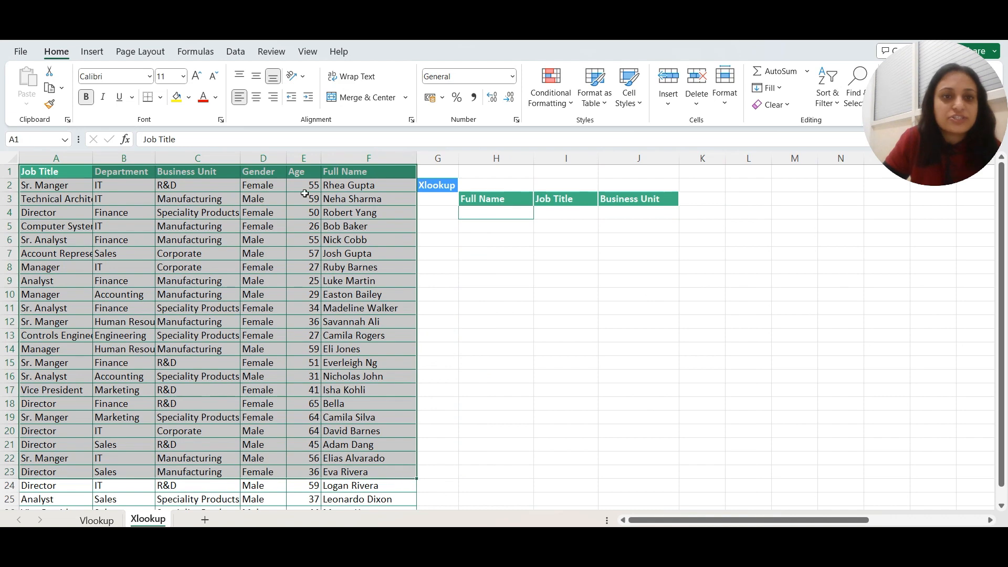
click(390, 174)
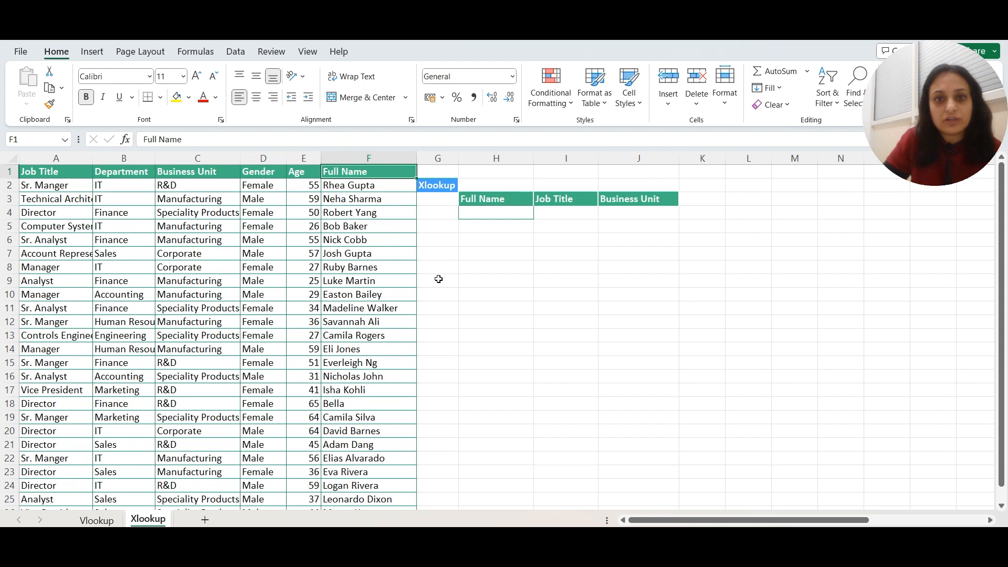
click(561, 217)
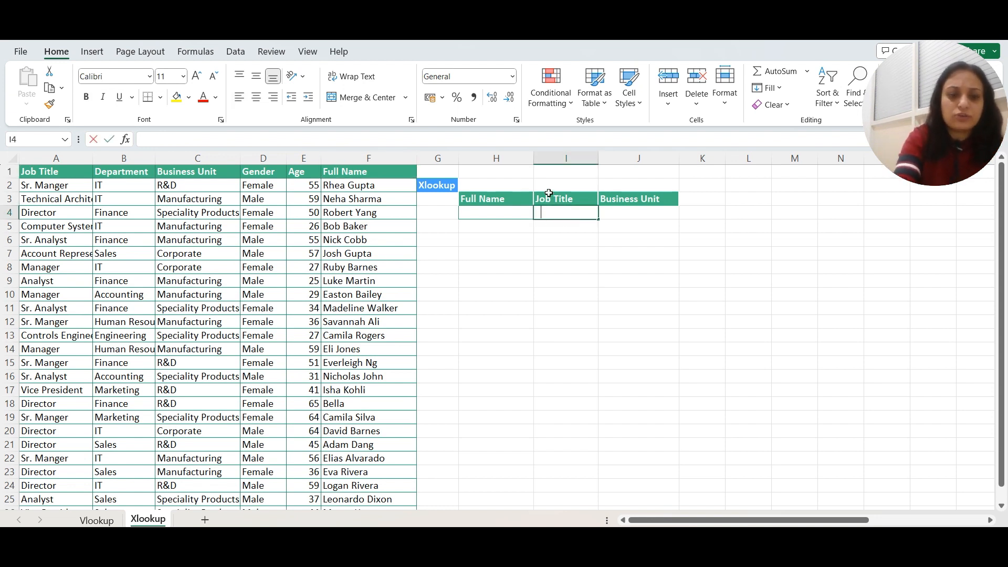
text(=xlo)
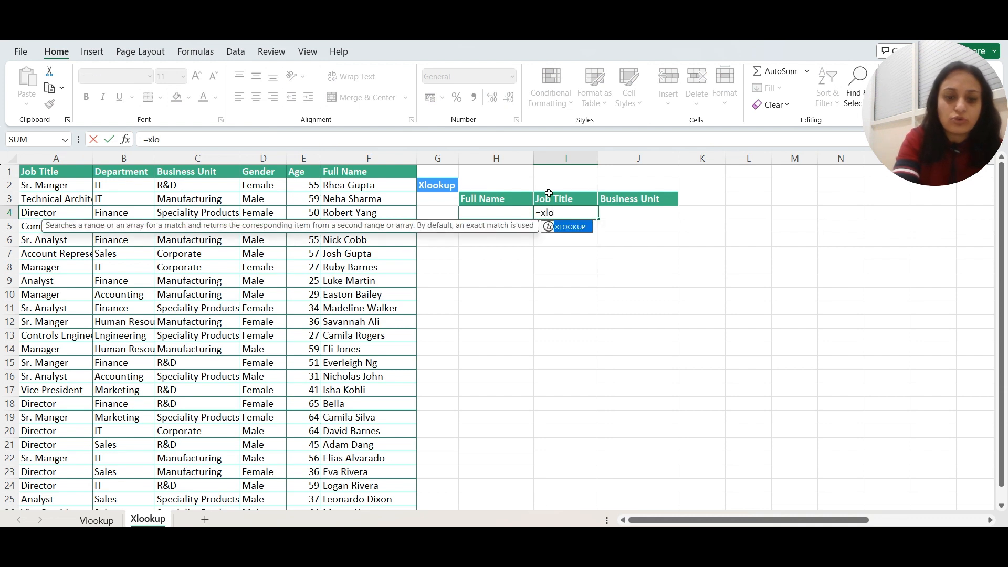
text(okup()
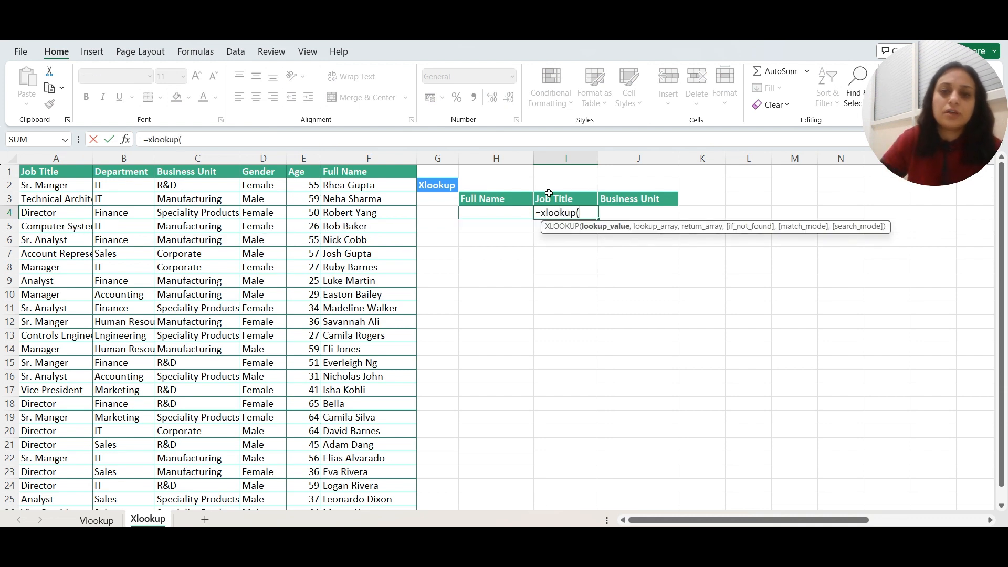
click(501, 212)
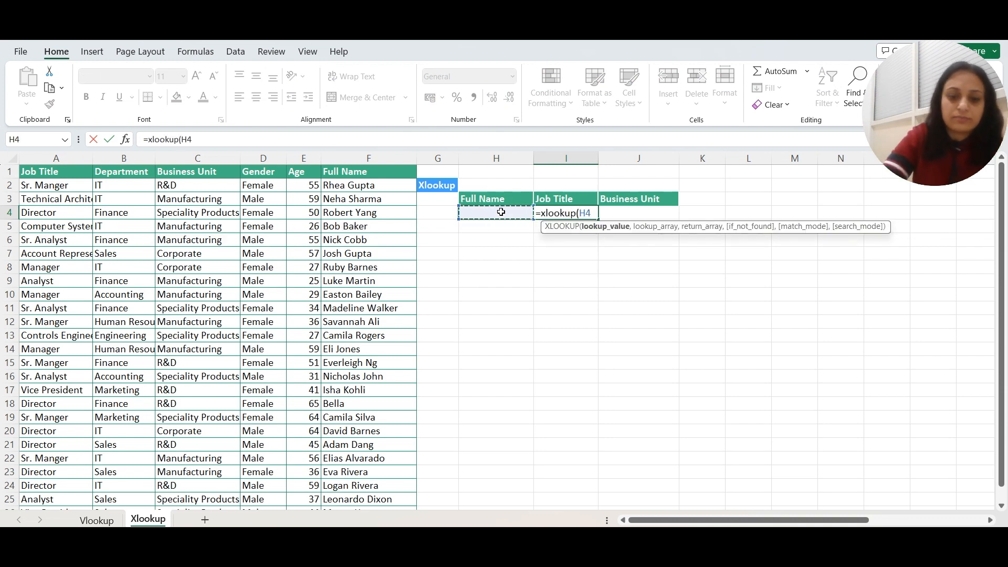
text(,)
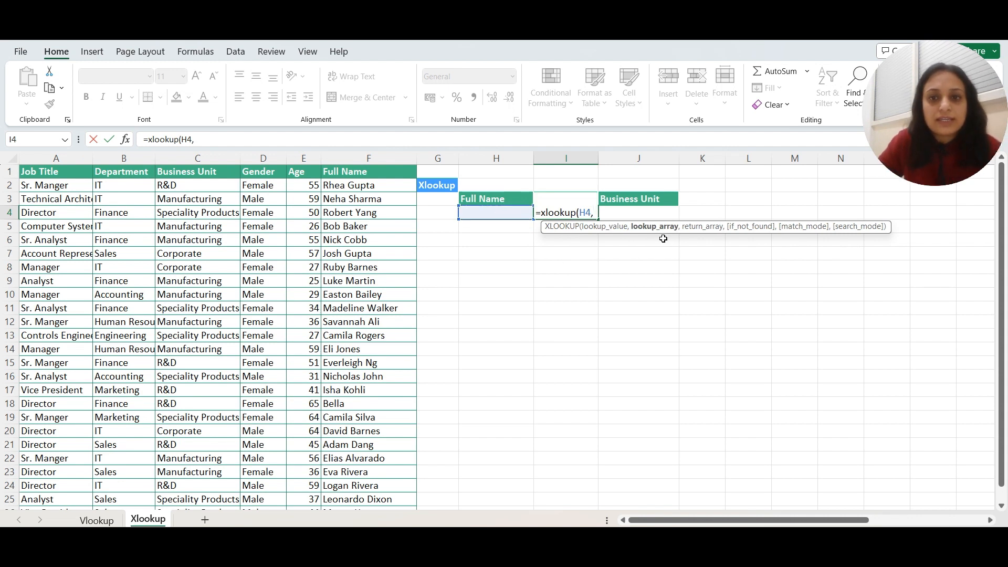
click(370, 157)
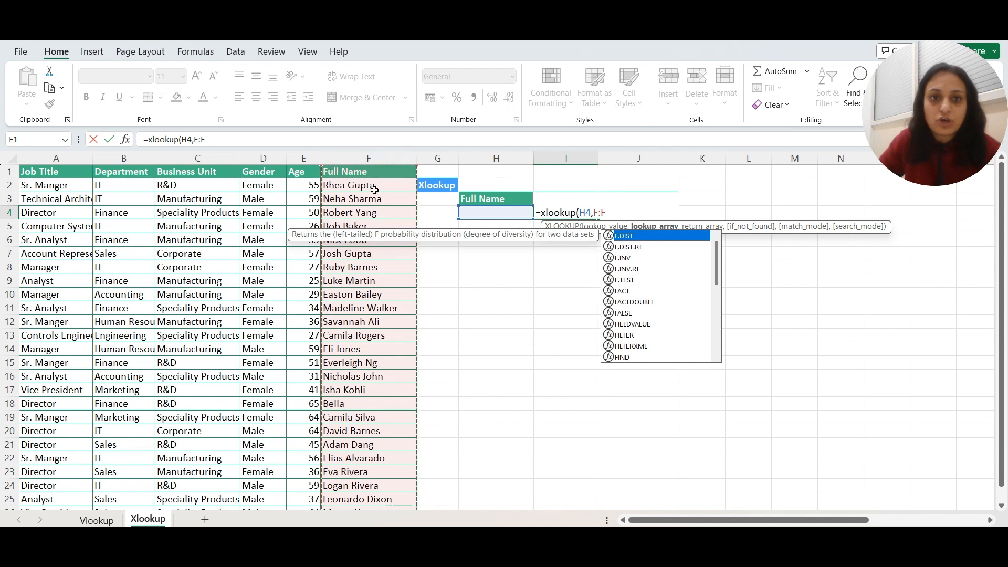
text(,)
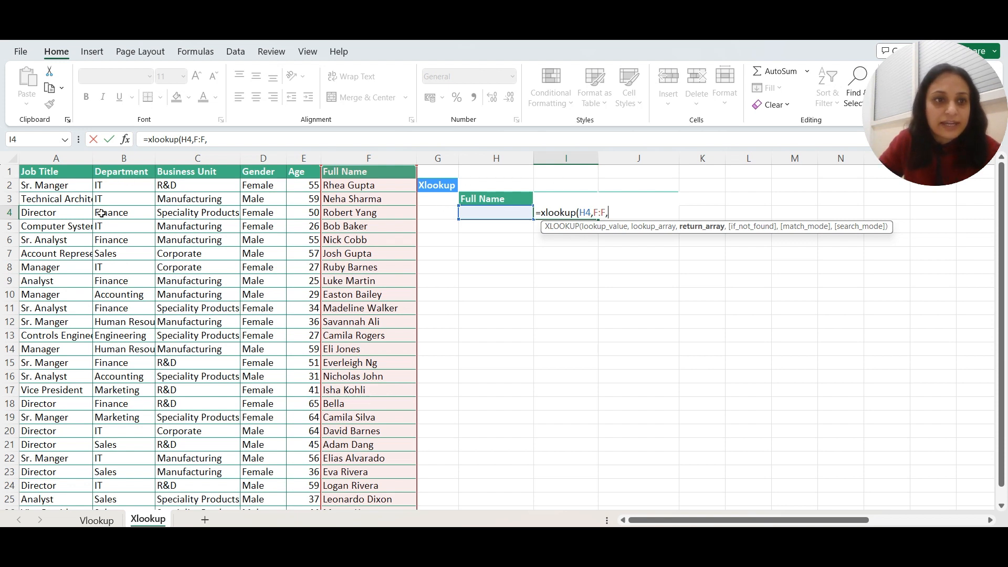
click(62, 155)
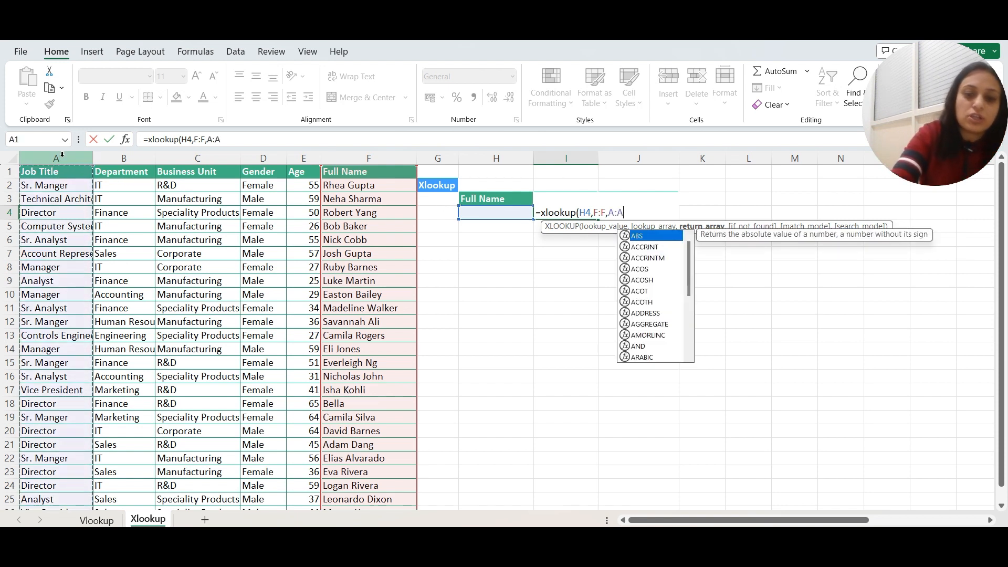
text())
key(Return)
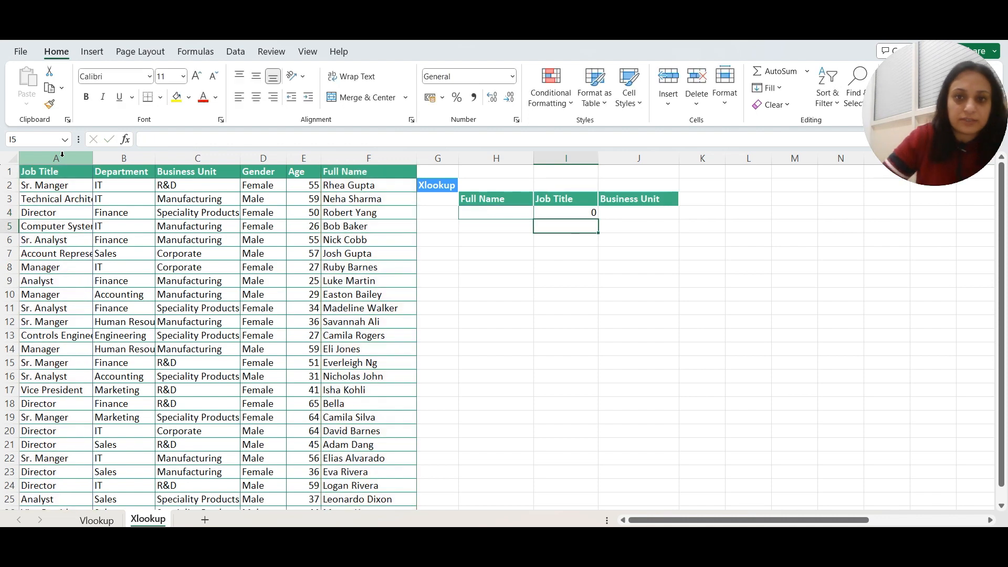
- Copy the full name in F2 into H4 and compare the I4 result with the job title in A2
click(357, 187)
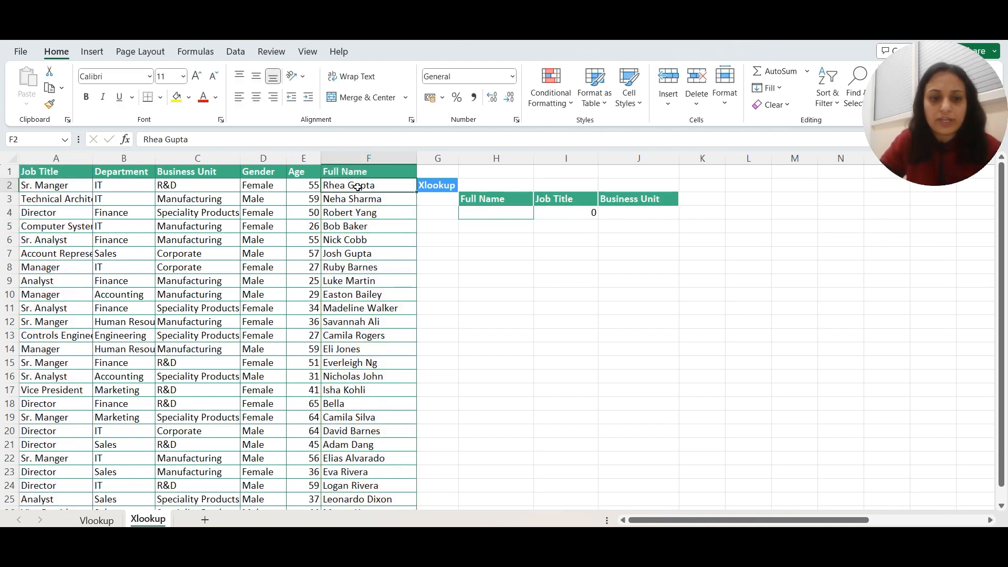
key(ctrl+c)
click(496, 213)
key(ctrl+v)
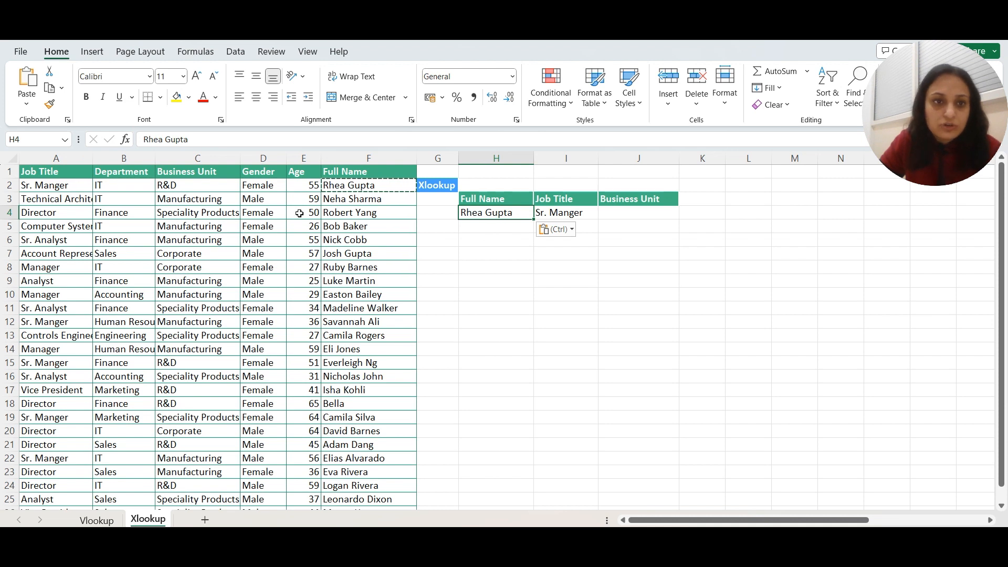
click(37, 189)
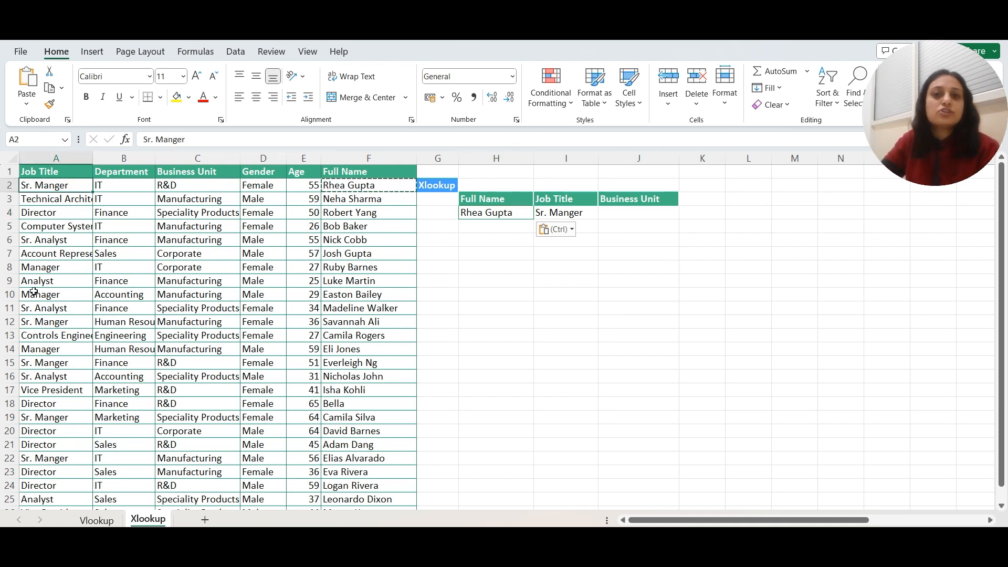
click(578, 215)
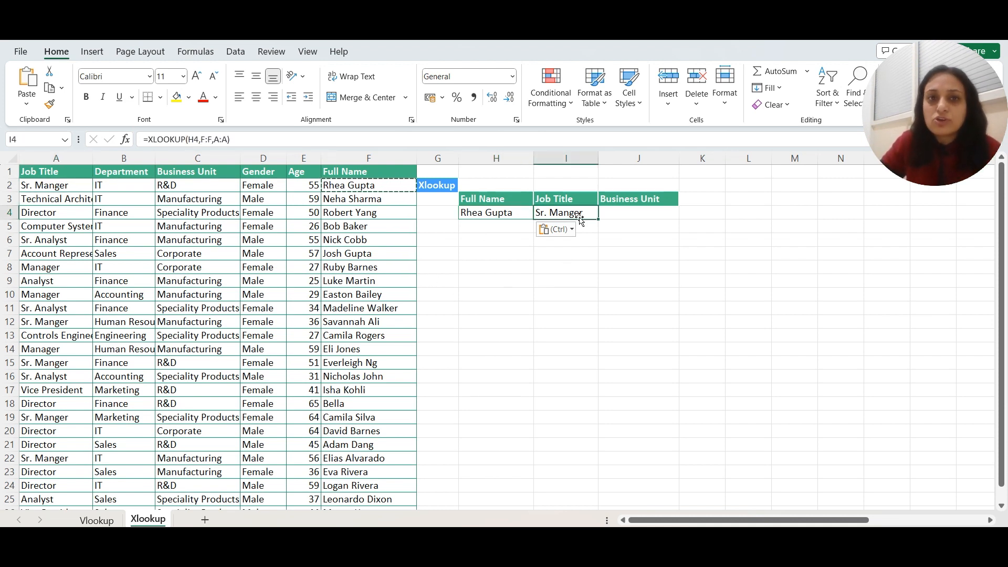
- Replace the lookup name in H4 with a copy of F14 and compare the I4 result with A14
click(359, 348)
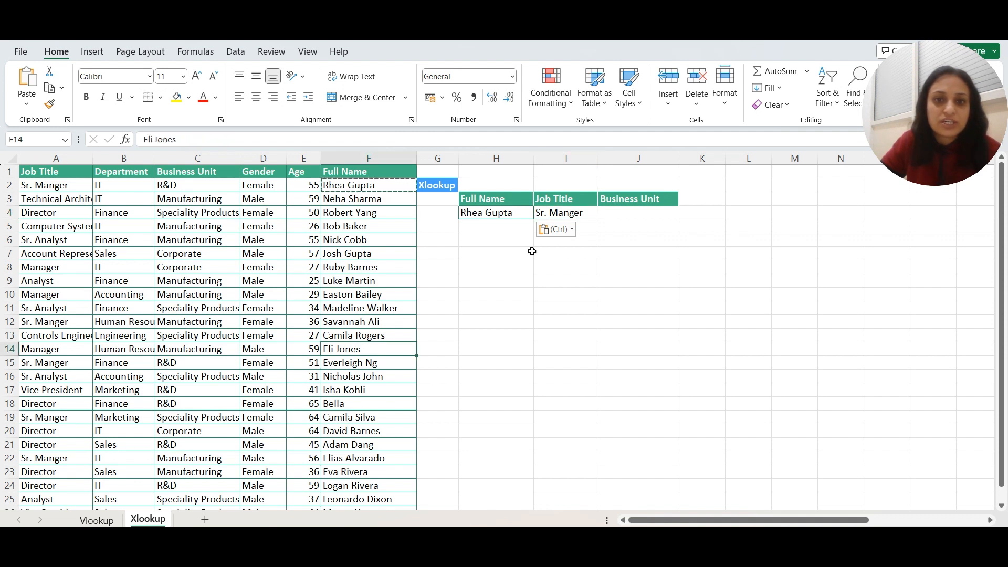
key(ctrl+c)
click(490, 214)
key(ctrl+v)
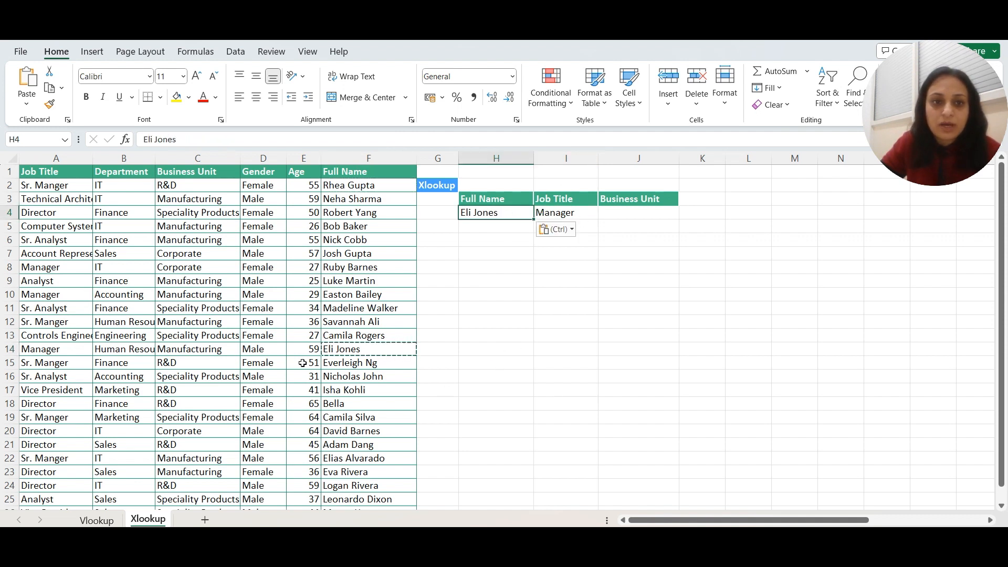
click(50, 348)
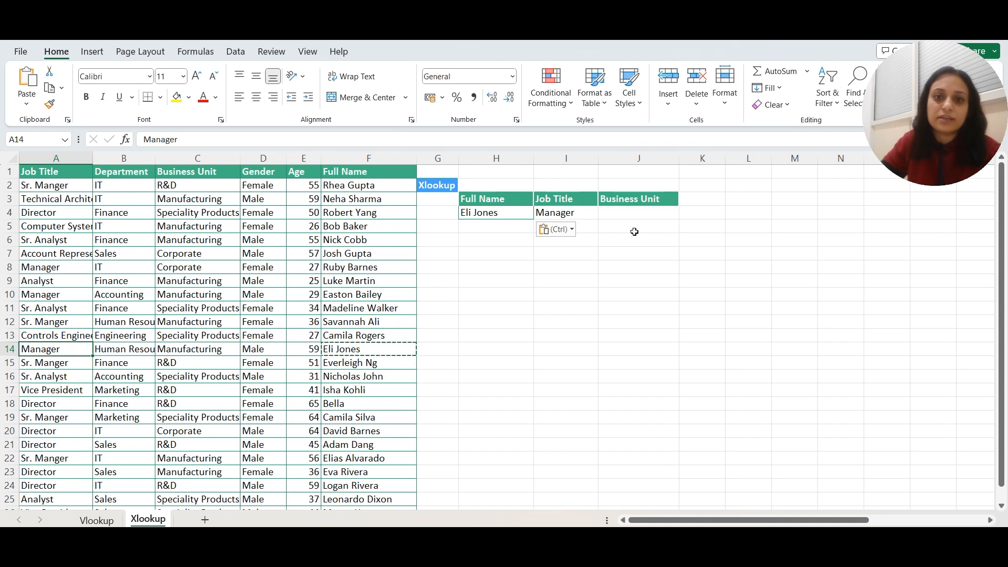
click(578, 212)
- Enter =XLOOKUP(H4,F:F,C:C) in J4 to return the business unit for the full name in H4
click(632, 215)
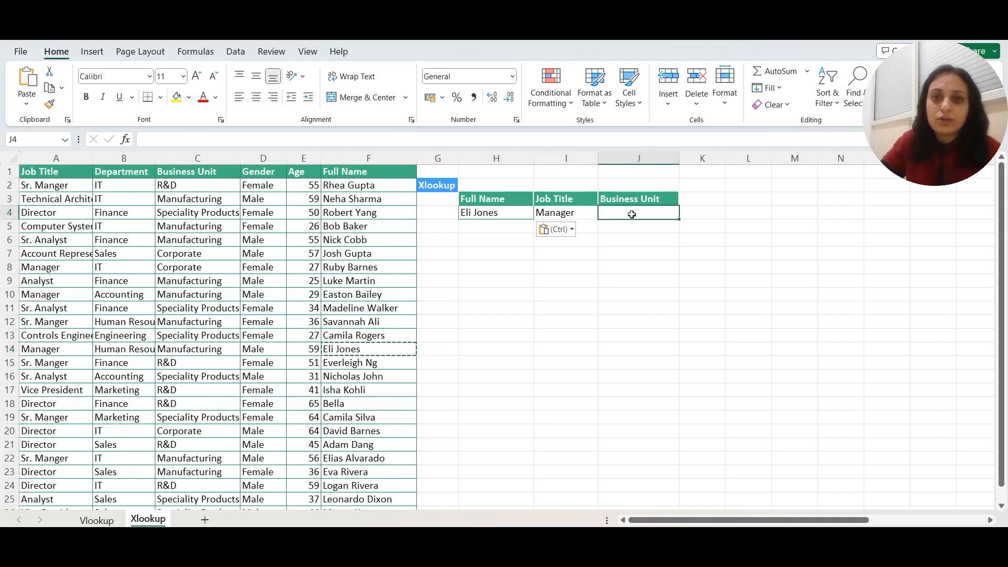
text(=)
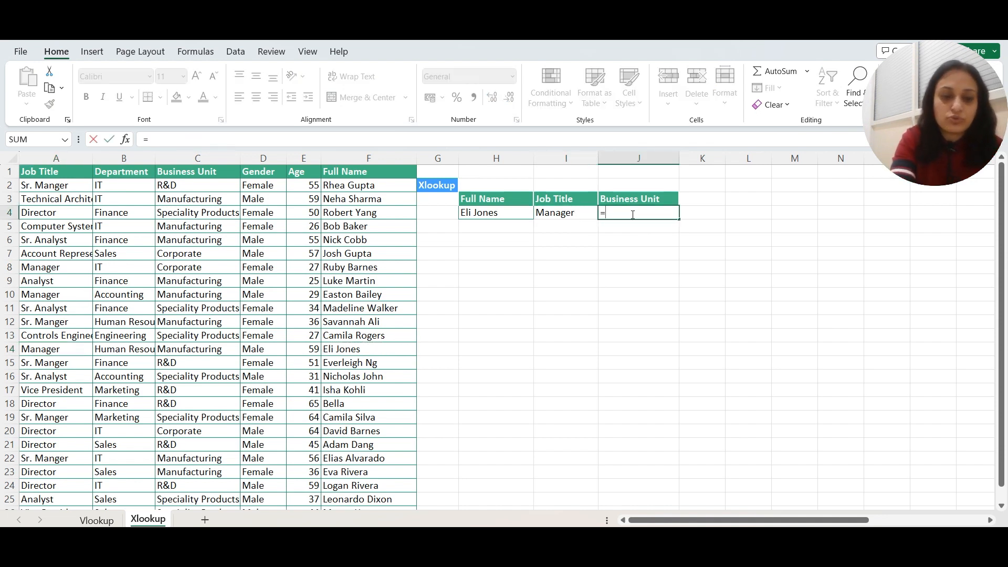
text(xlookup()
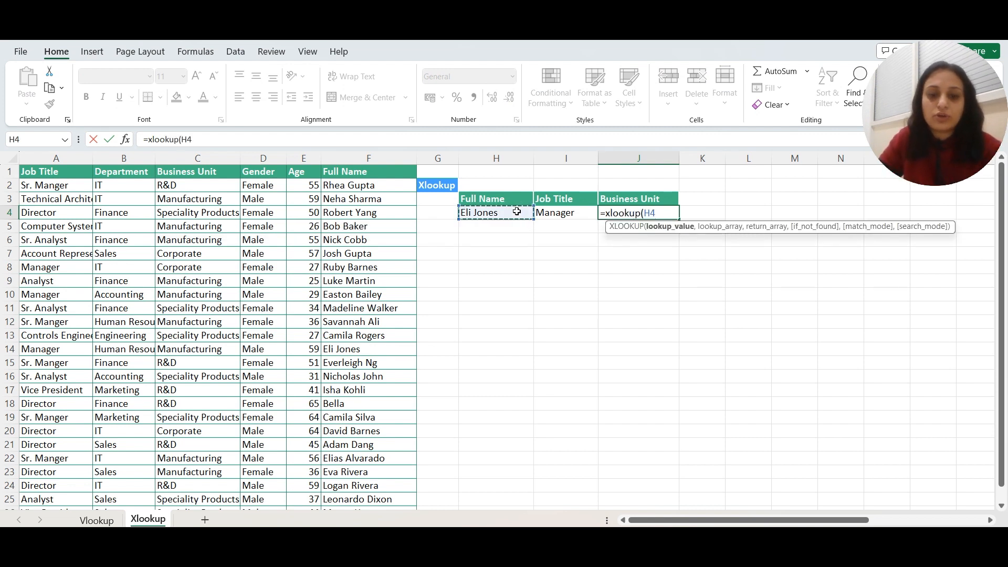
text(,)
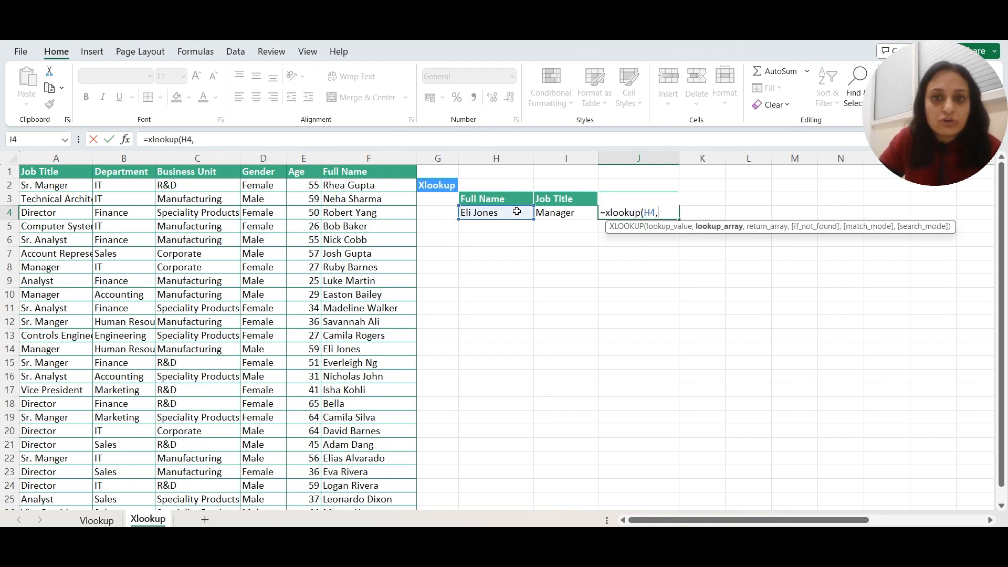
click(346, 151)
text(,)
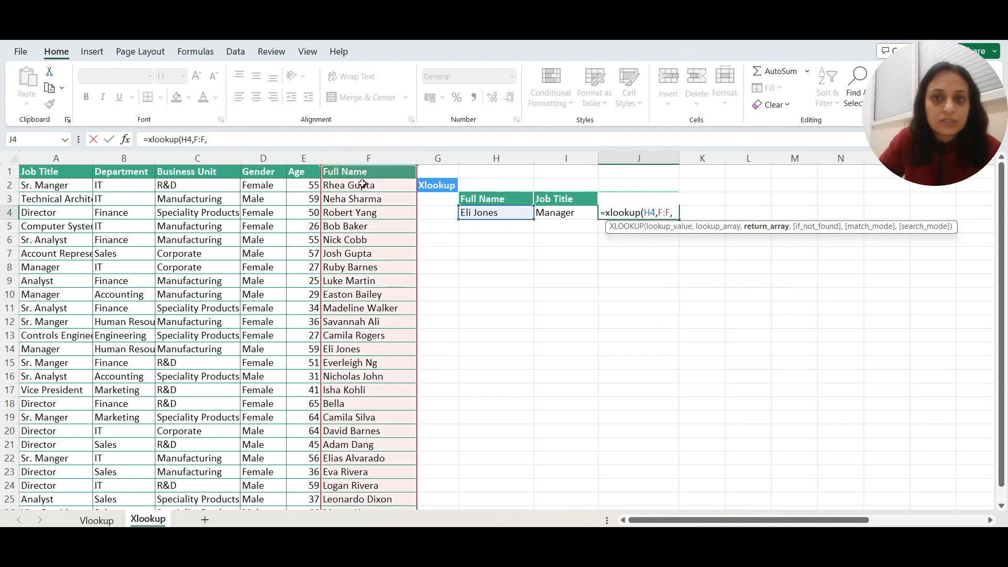
click(186, 158)
text())
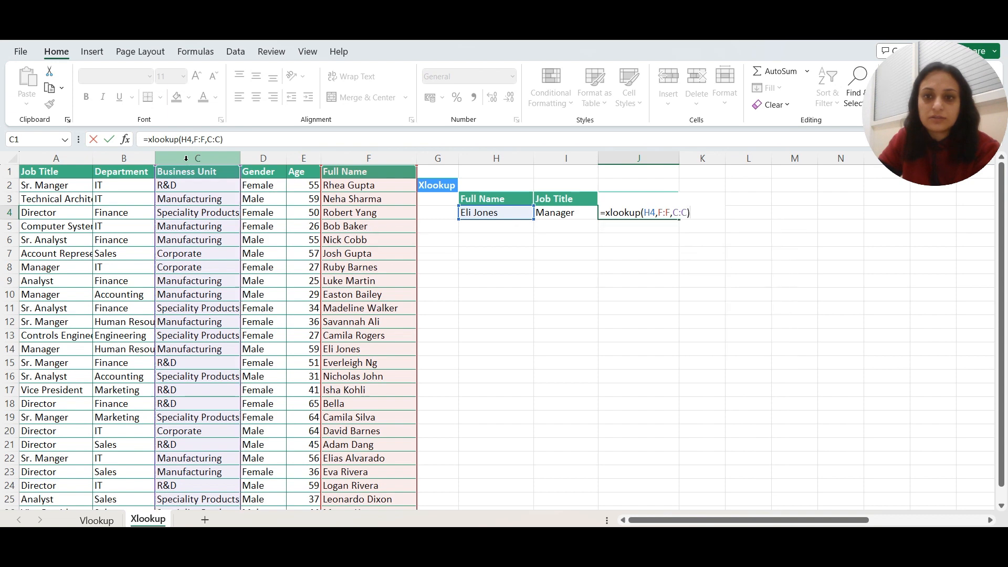
key(Return)
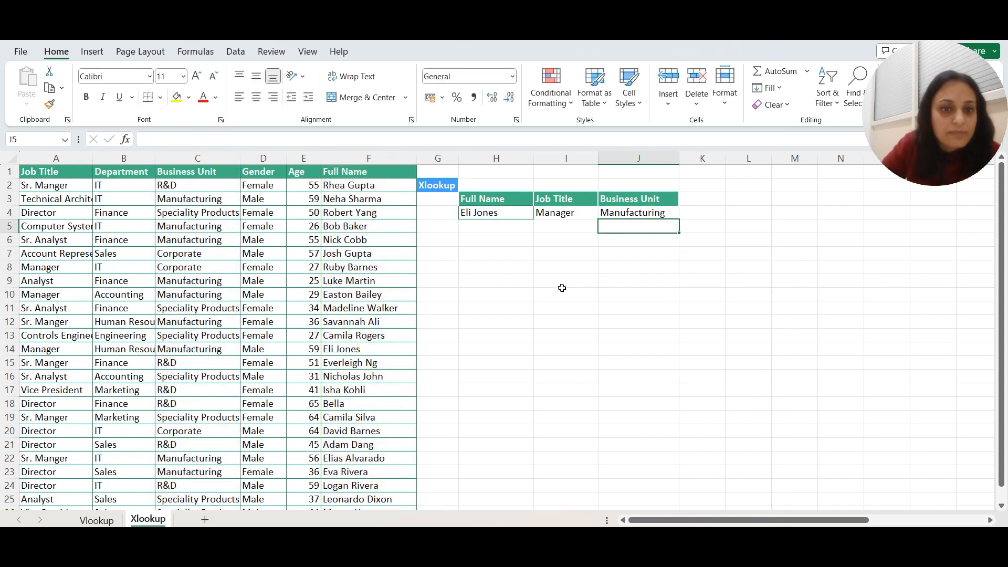
- Fill the matching business unit cell C14 with yellow
click(170, 347)
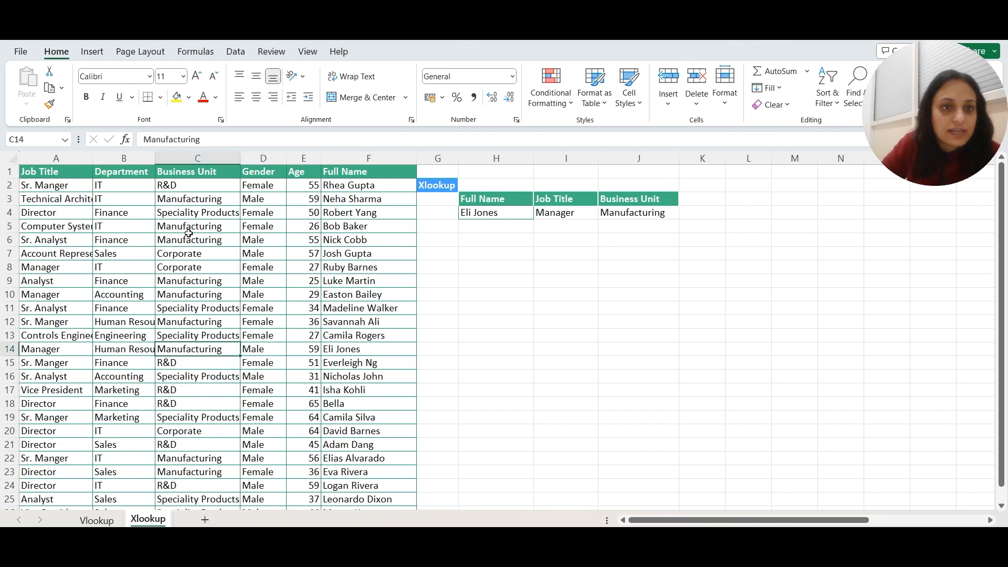
click(177, 98)
click(283, 306)
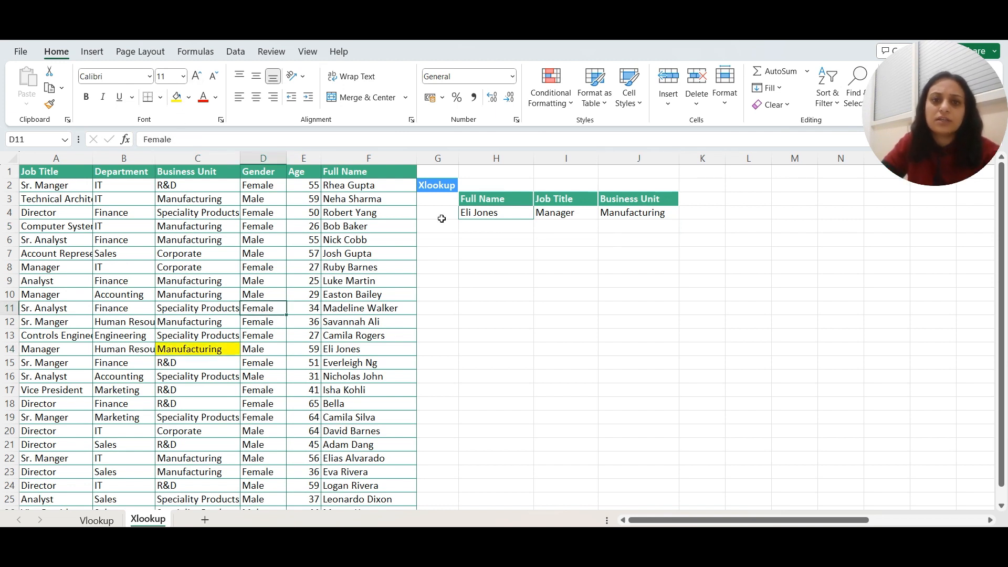
- Replace the lookup name in H4 with a copy of the full name in F2 to test both lookups
click(466, 214)
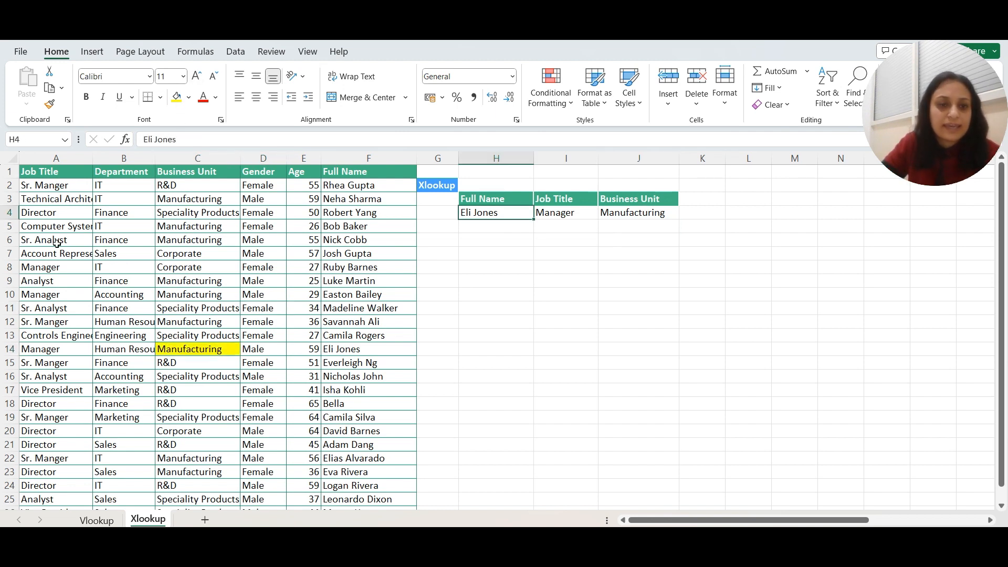
click(368, 185)
key(ctrl+c)
click(485, 212)
key(ctrl+v)
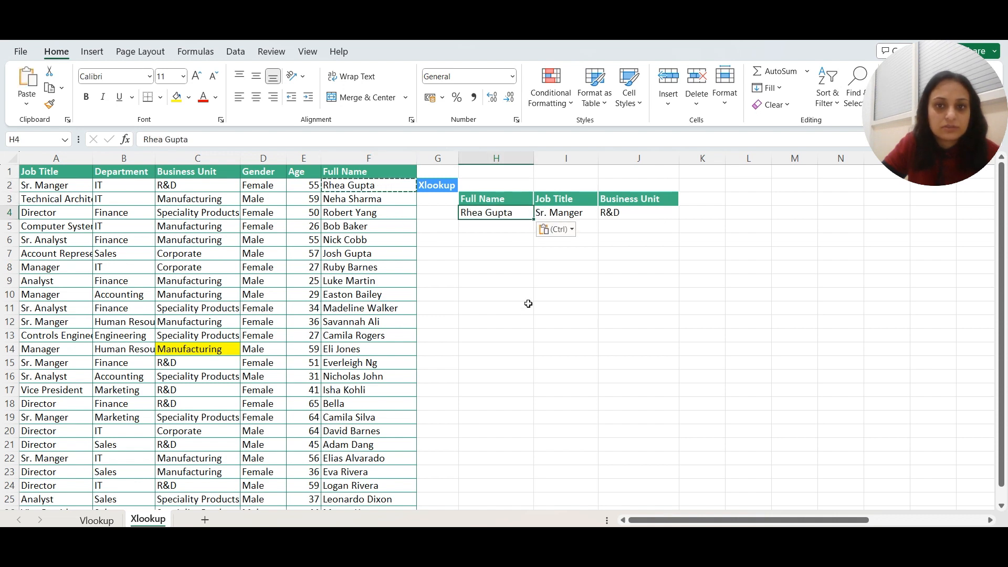
- Enter a first name in H4 that does not exist in the Full Name column
click(564, 199)
click(625, 199)
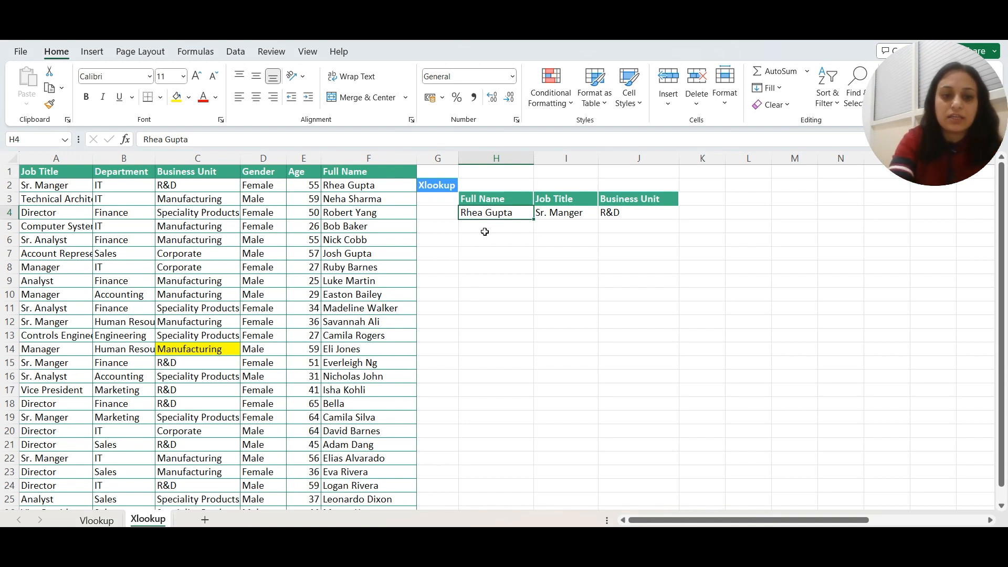
text(Esha)
key(Return)
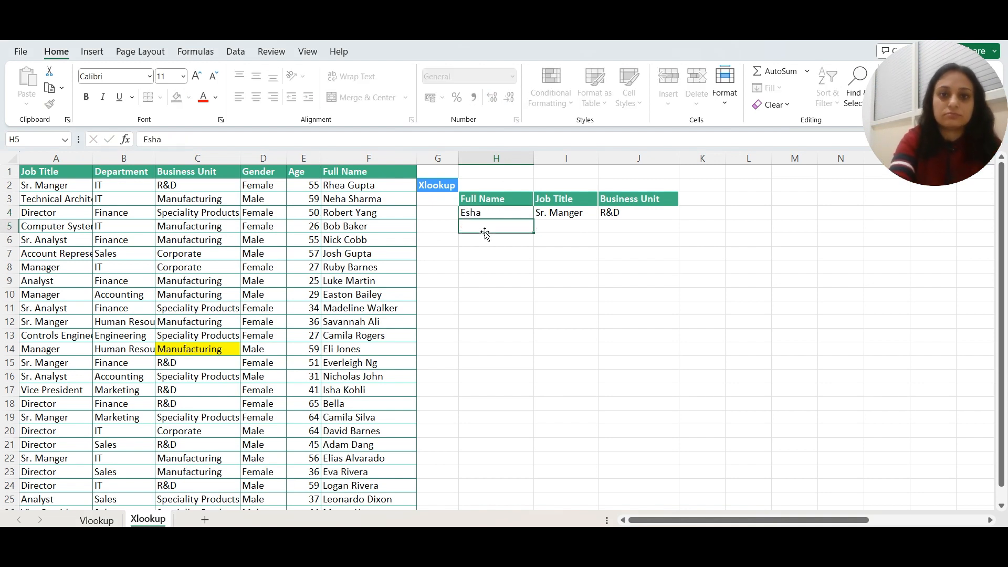
- Add "Not Applicable" as the if-not-found text to the business unit XLOOKUP formula in J4, accepting the suggested closing-quote correction
click(640, 215)
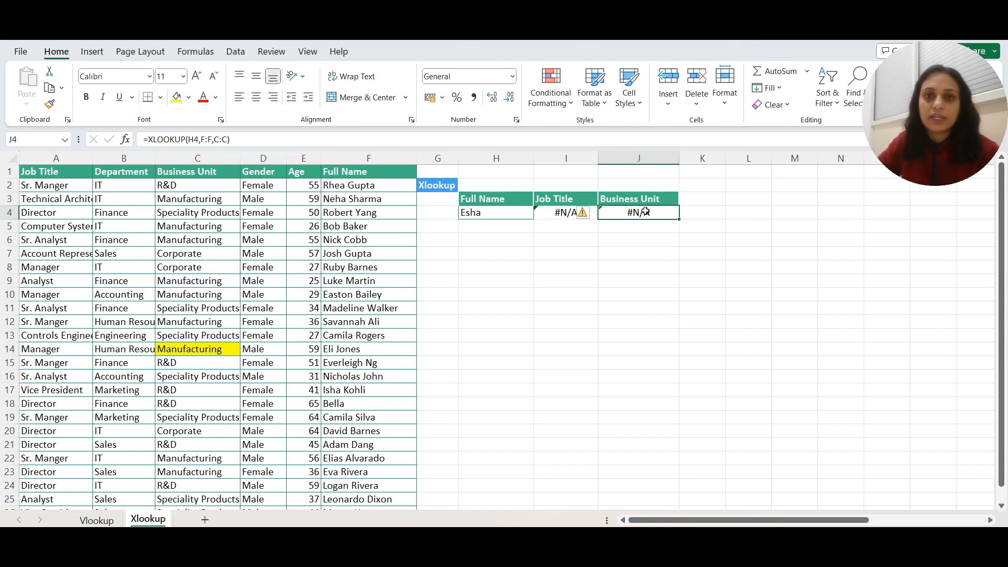
click(231, 139)
text(,)
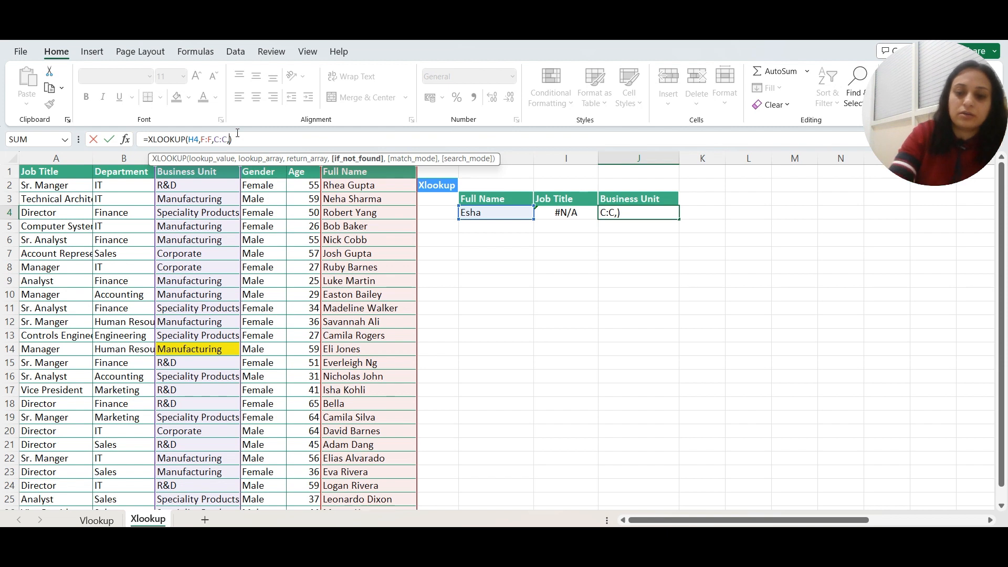
text(")
text(Not Applic)
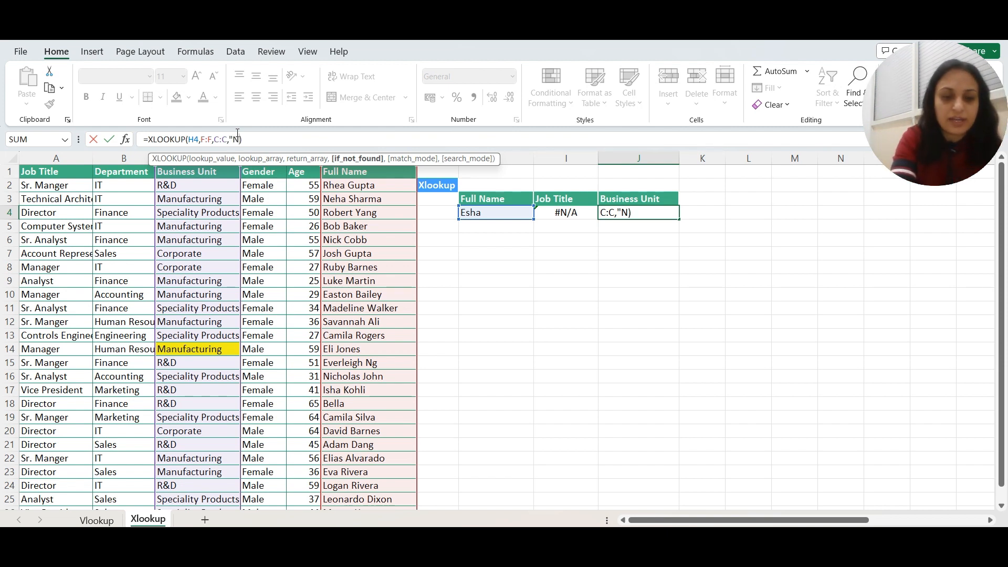
key(Caps_Lock)
text(BL)
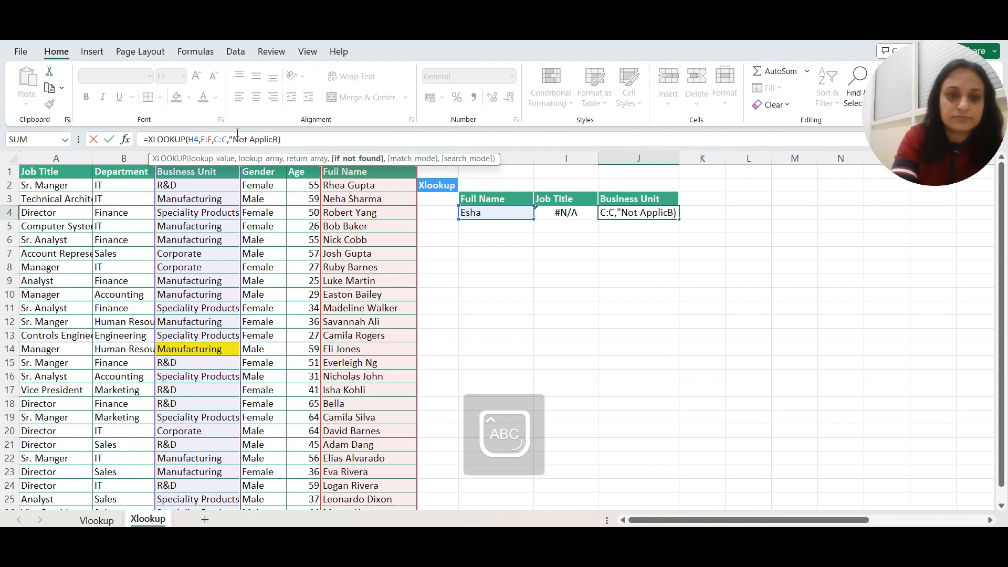
key(BackSpace)
key(BackSpace)
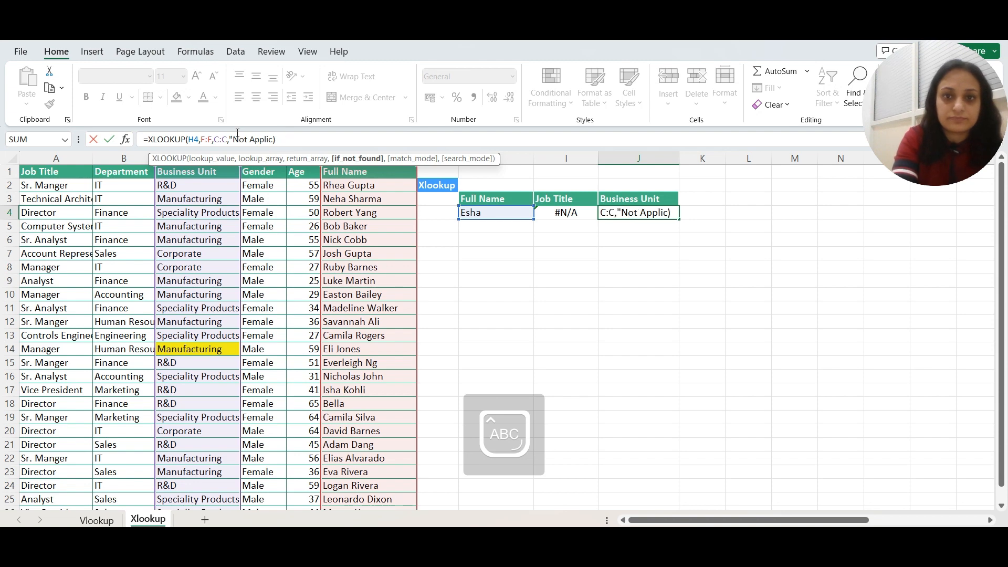
key(Caps_Lock)
text(able)
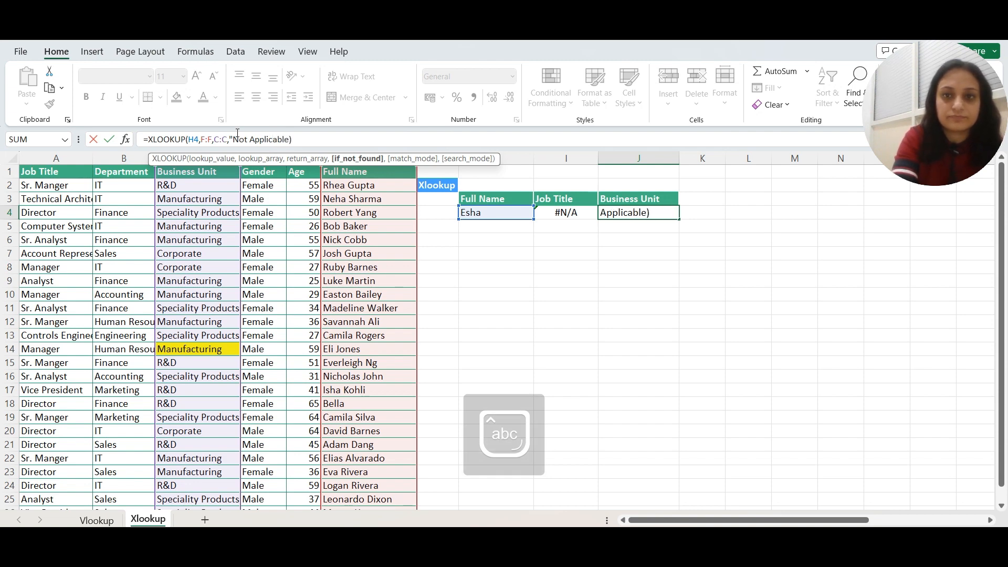
key(Return)
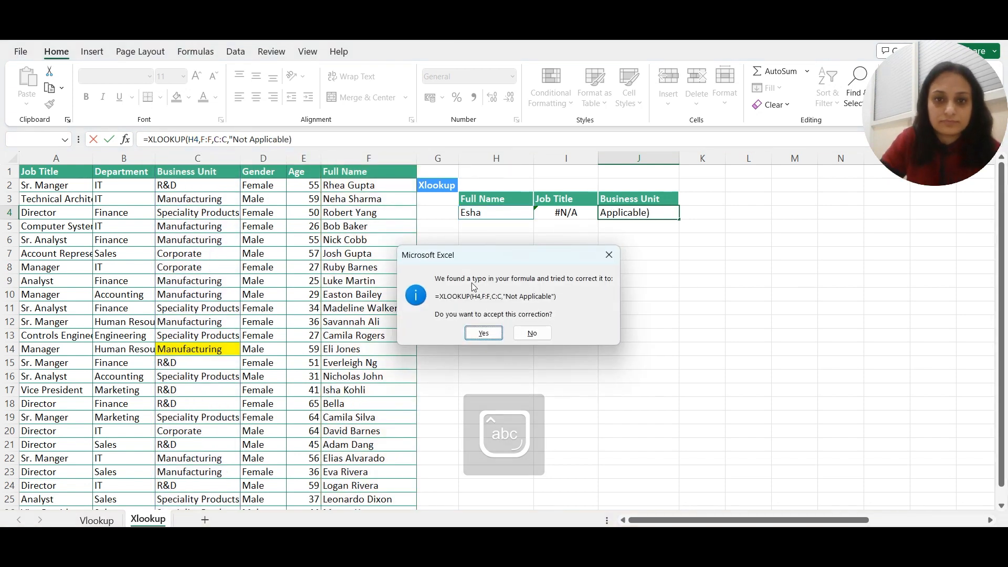
click(484, 334)
click(487, 210)
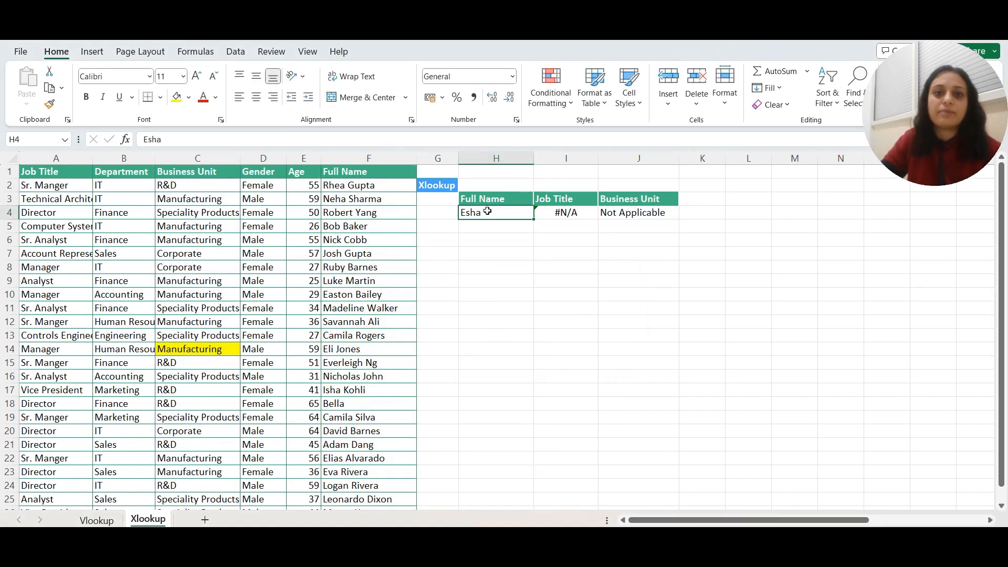
click(635, 215)
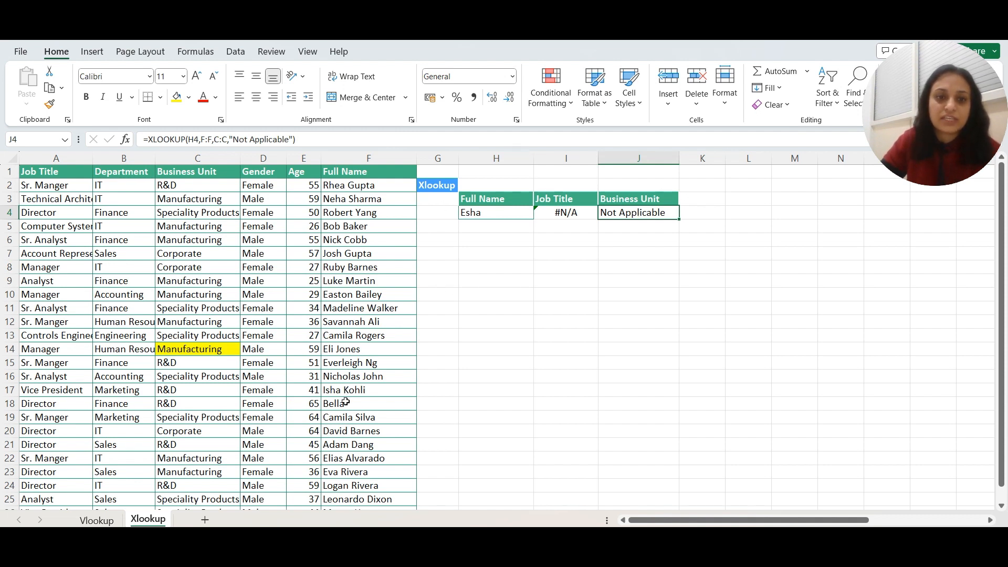
- Replace the lookup name in H4 with a copy of the name in F18 to test the business unit formula
click(485, 216)
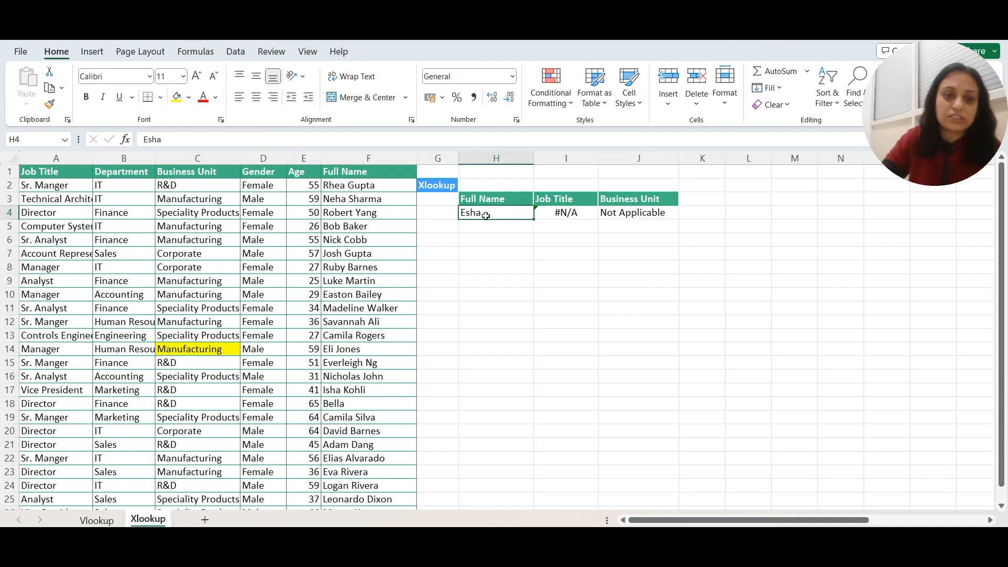
click(359, 404)
key(ctrl+c)
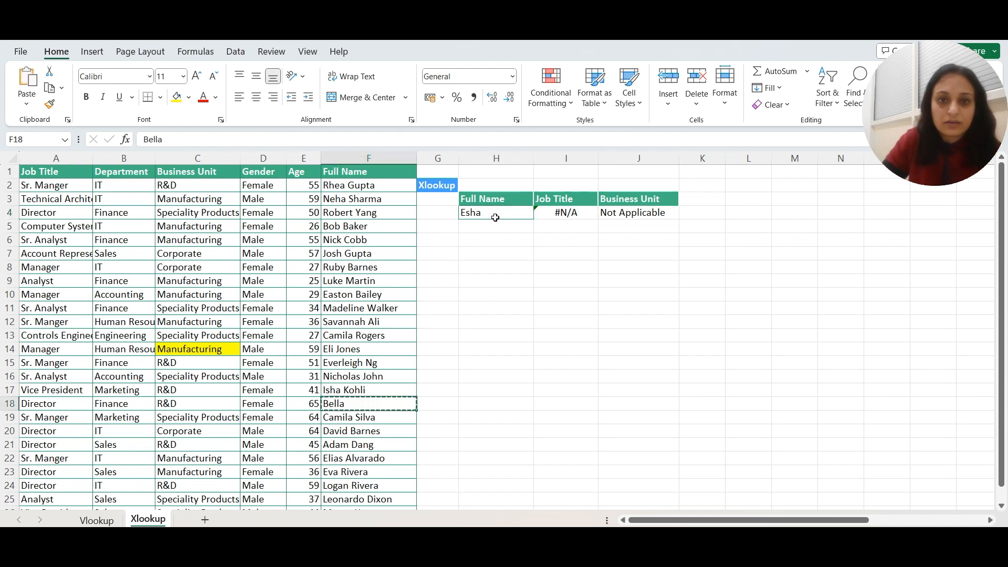
click(494, 214)
key(ctrl+v)
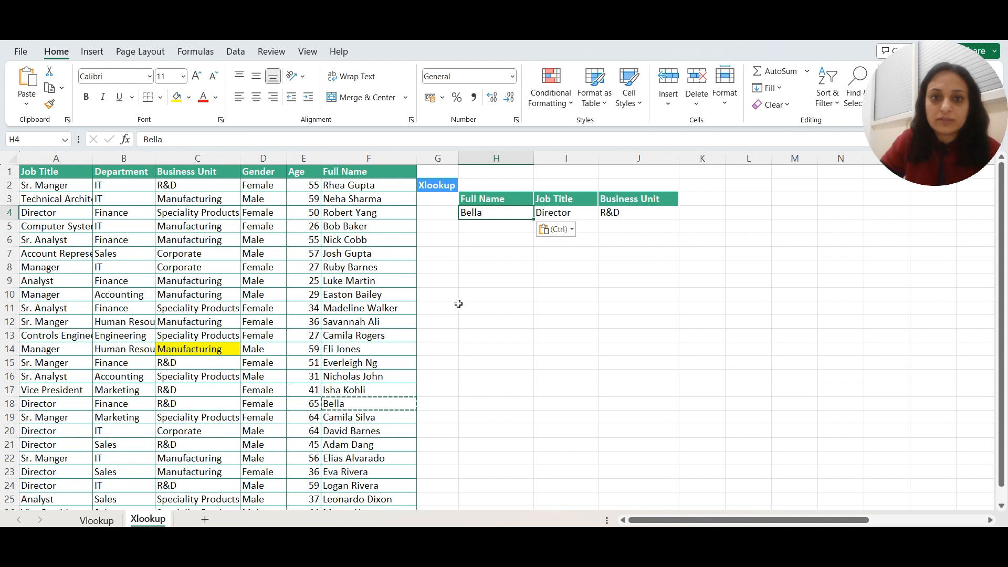
key(Escape)
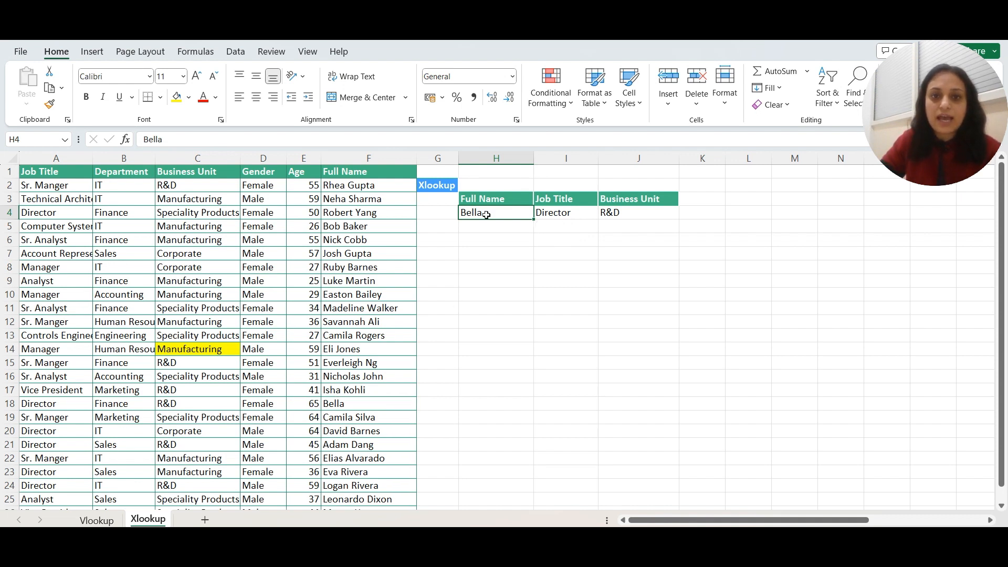
- Enter only the first name of the person in F17 as the lookup name in H4 and compare it with the full entry
text(`)
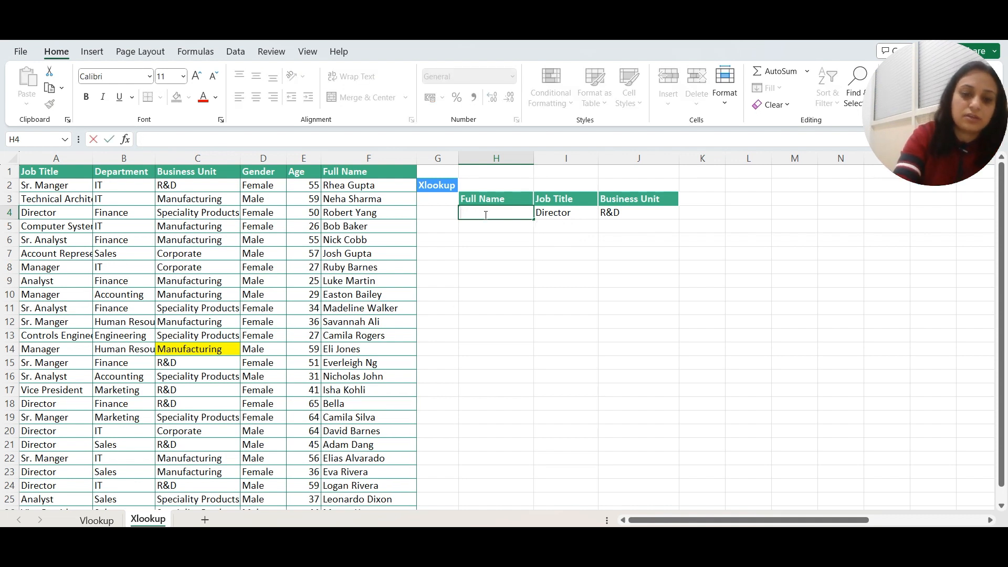
text(Isha)
key(Return)
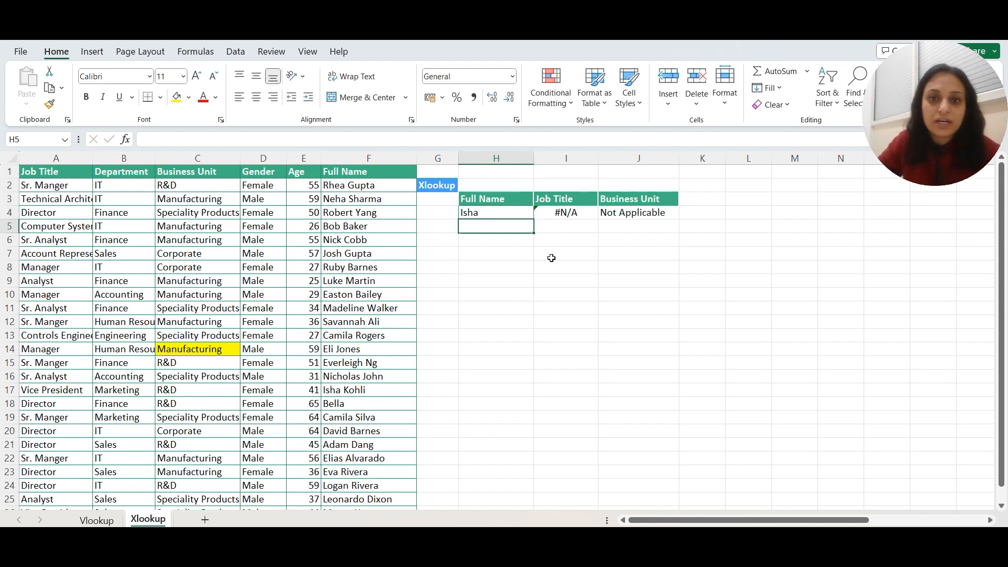
click(639, 209)
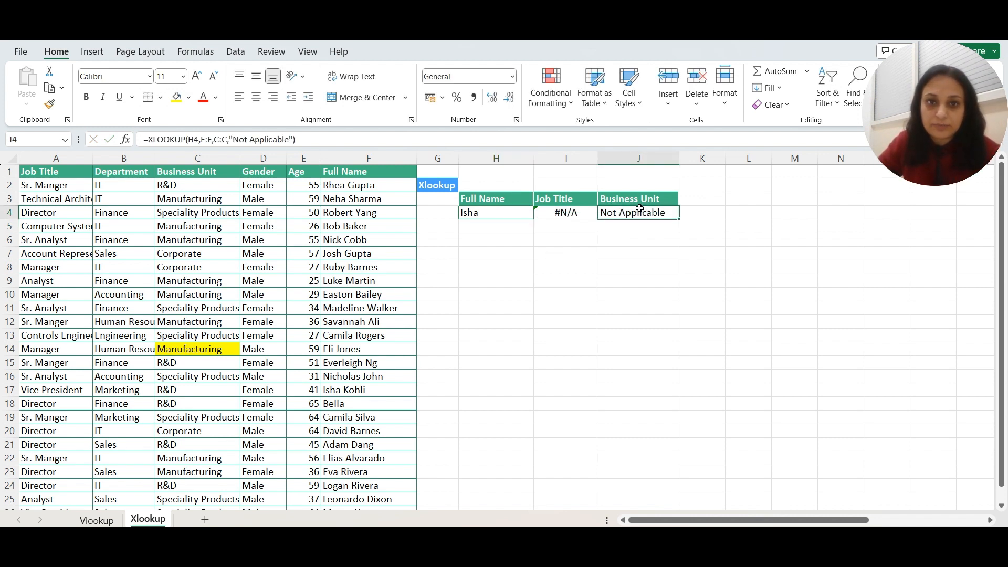
click(346, 389)
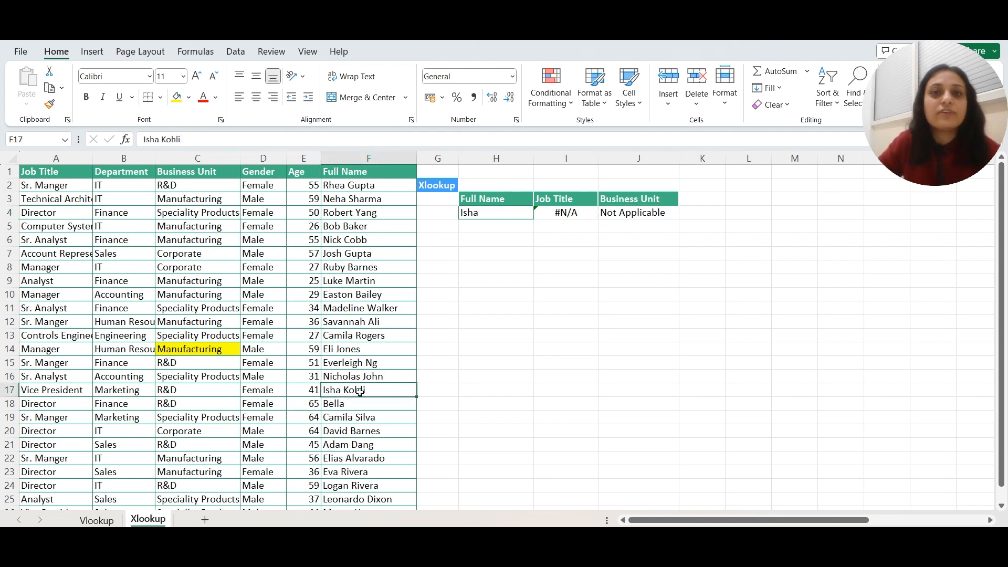
- Replace the formula in J4 with =XLOOKUP(H4 & "*",F:F,C:C,,2) to return the business unit by a wildcard match on the partial name
click(647, 217)
double_click(647, 217)
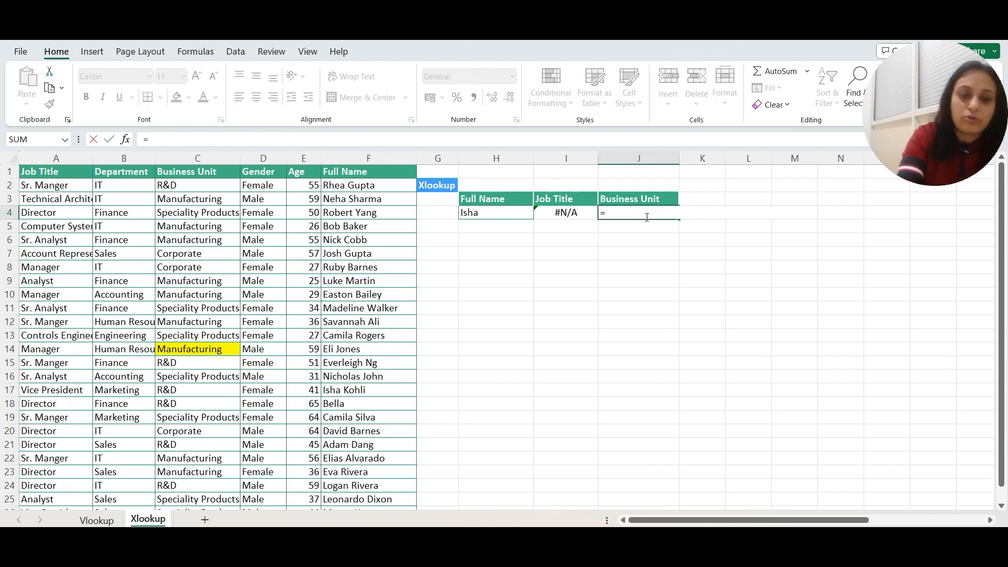
text(xloo)
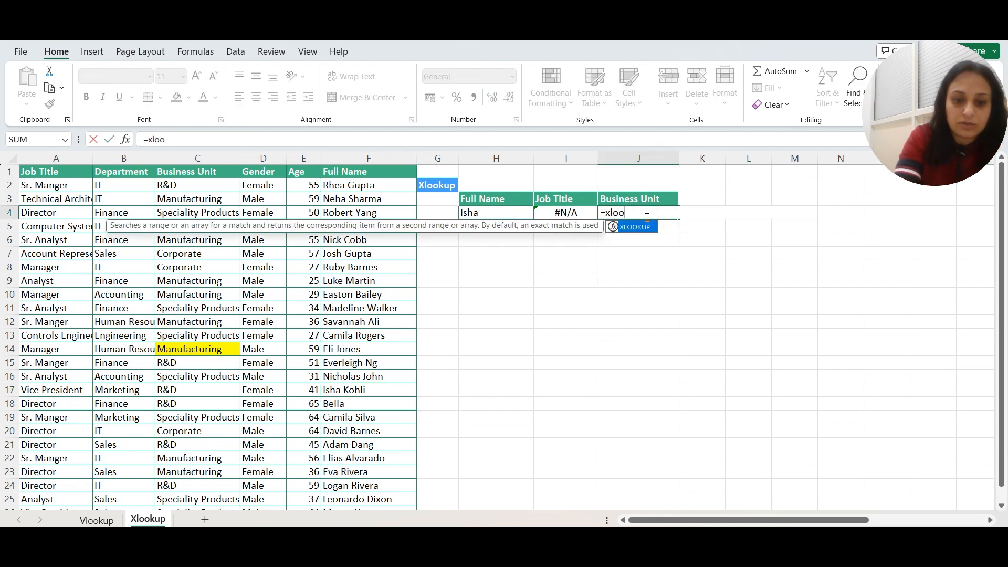
text(kup()
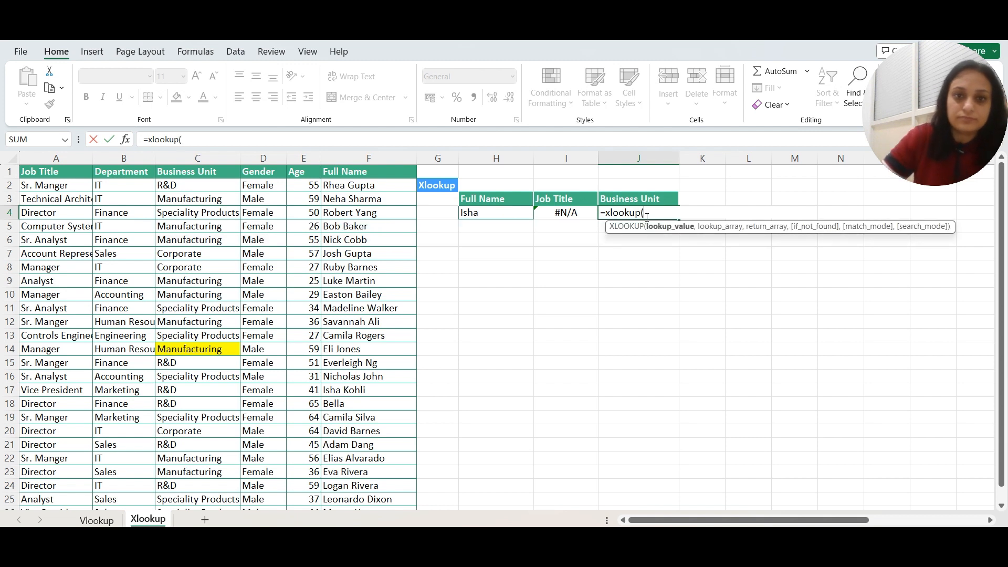
click(510, 210)
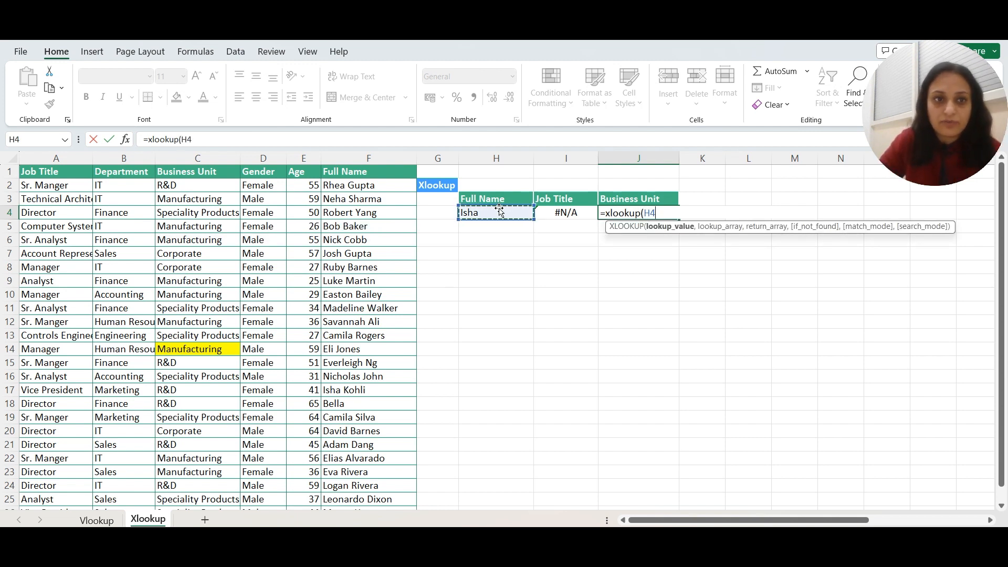
text(&)
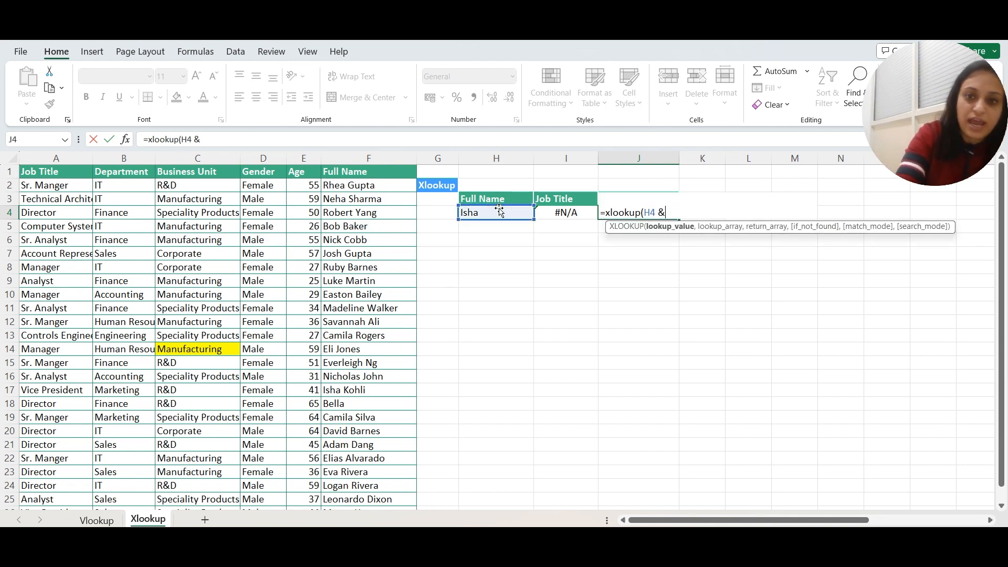
text( "*)
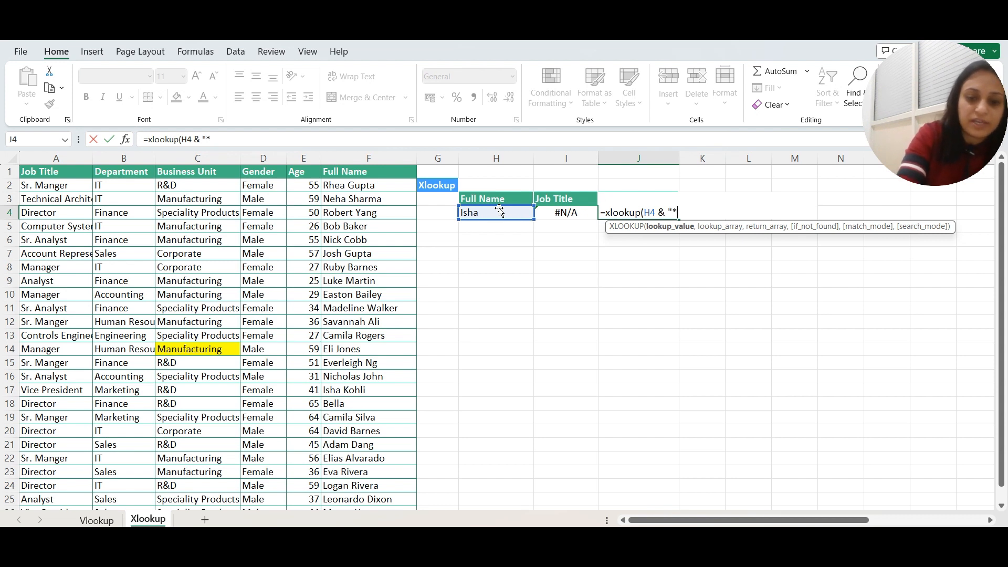
text(",)
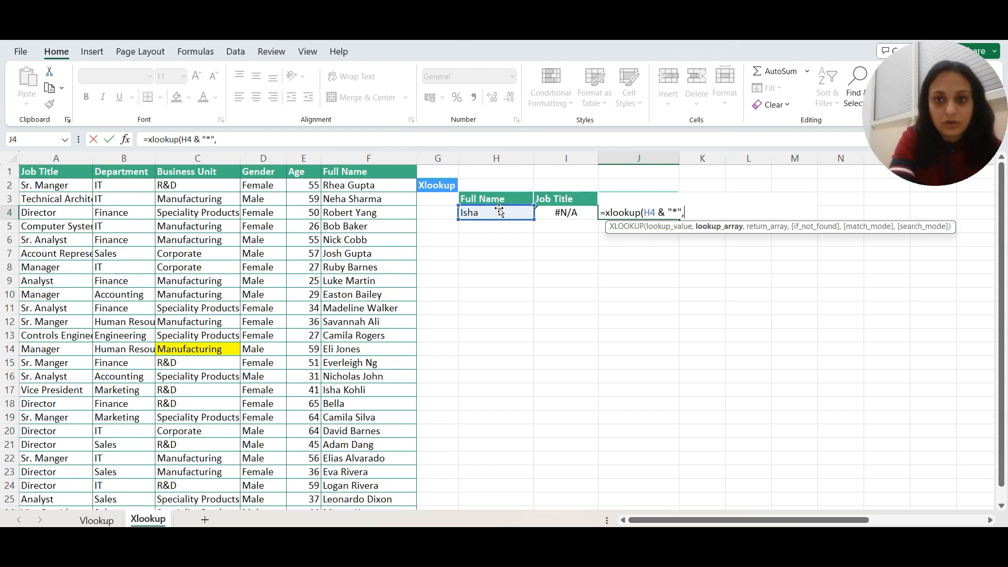
click(356, 153)
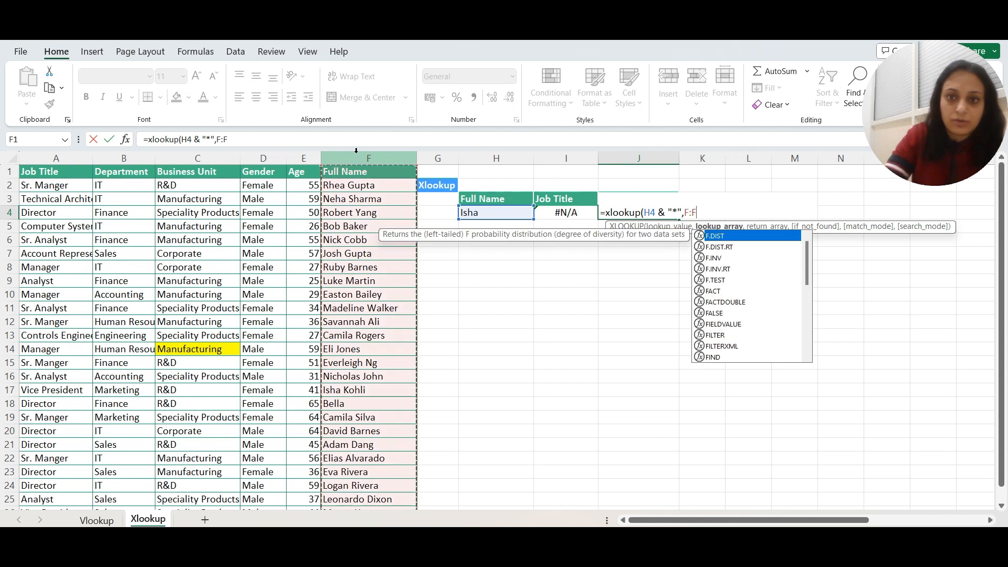
text(,)
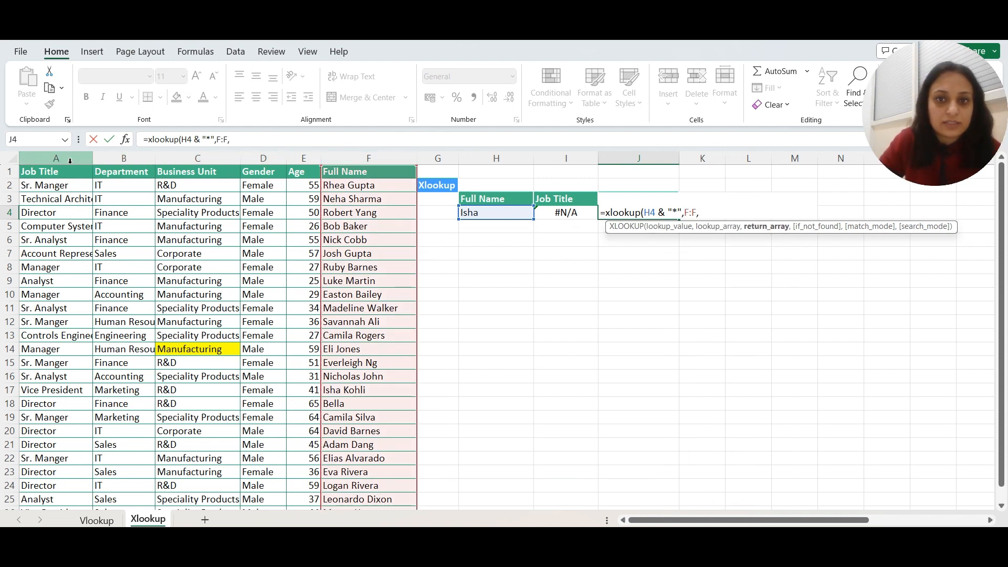
click(198, 159)
text(,)
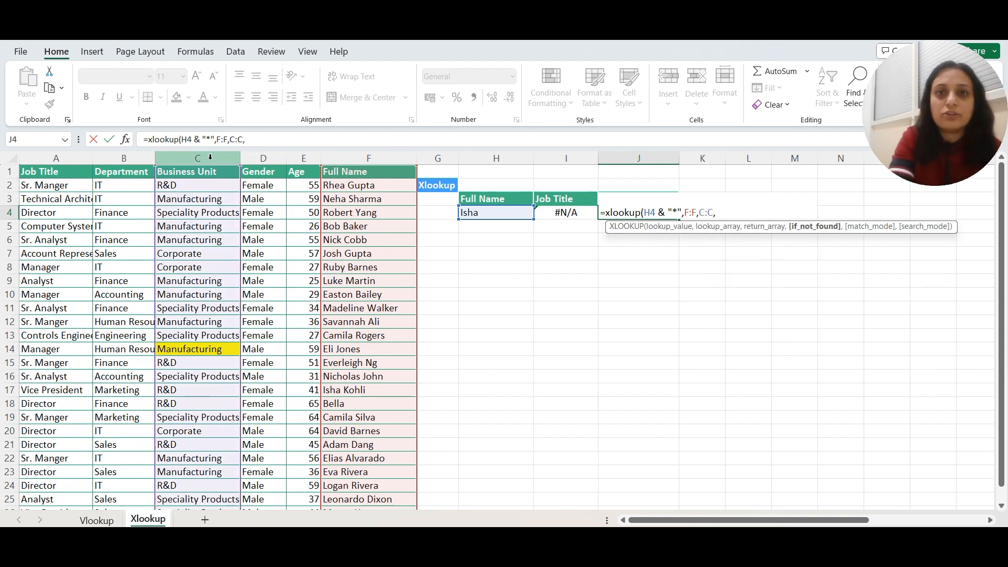
text(,)
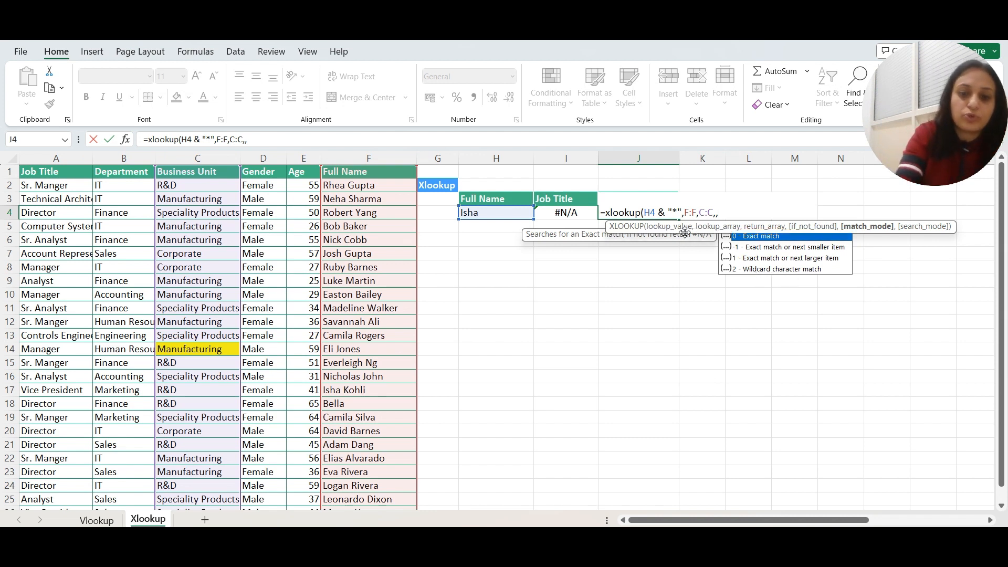
text(2)
key(Return)
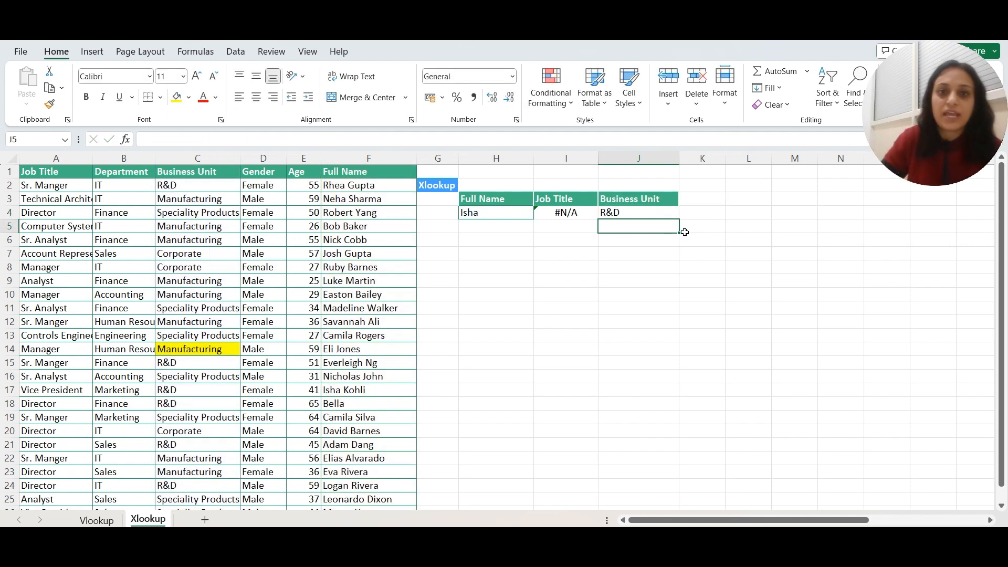
- Examine the partial name in H4 and the & "*" wildcard part of the lookup value in J4's XLOOKUP formula
click(507, 216)
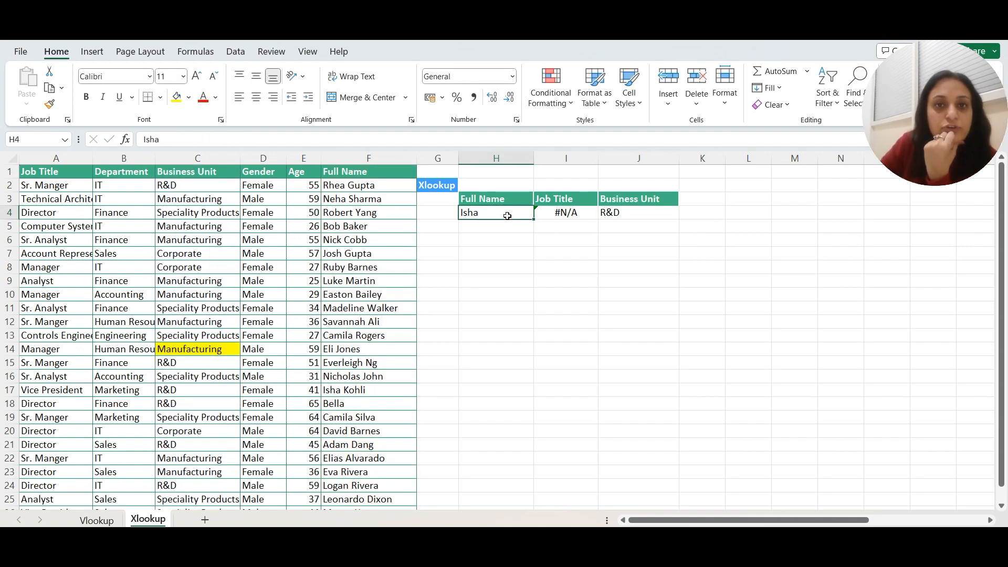
click(618, 216)
key(alt)
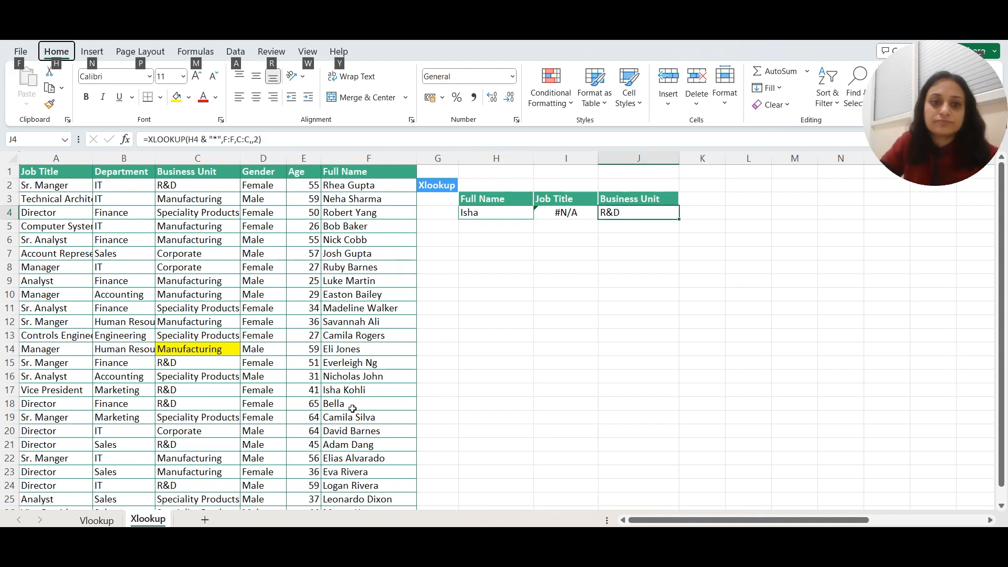
click(629, 213)
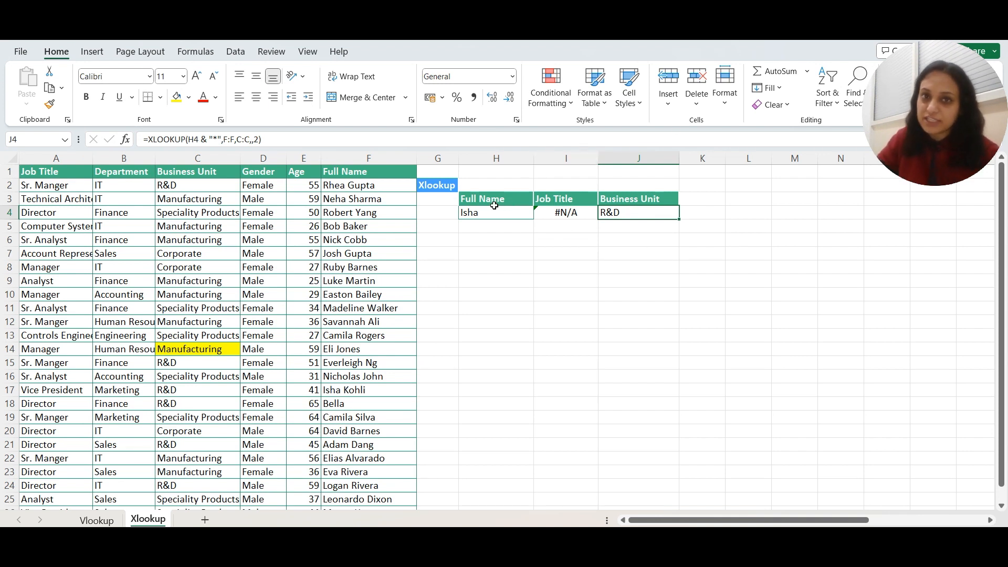
drag(201, 139, 222, 140)
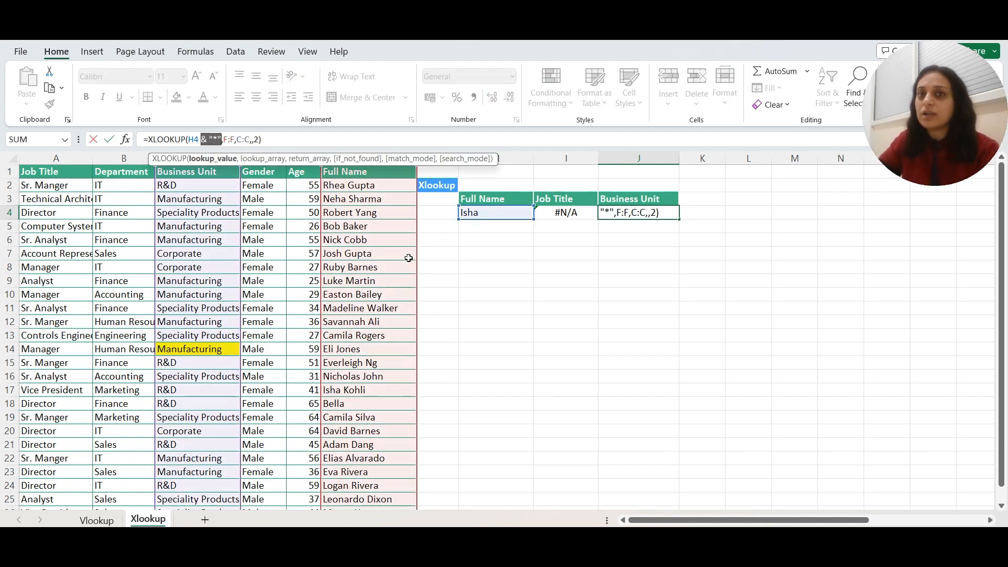
key(ctrl+Return)
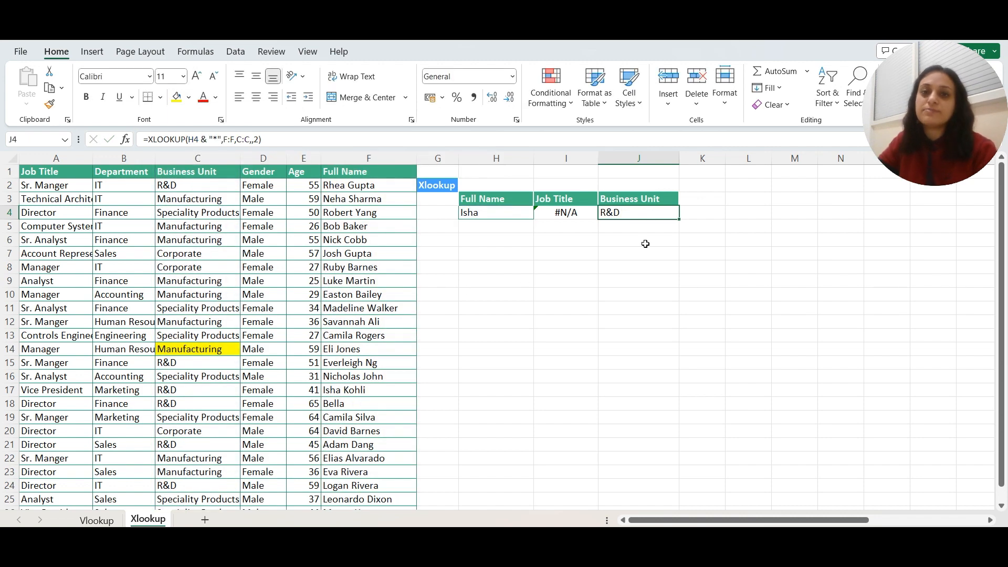